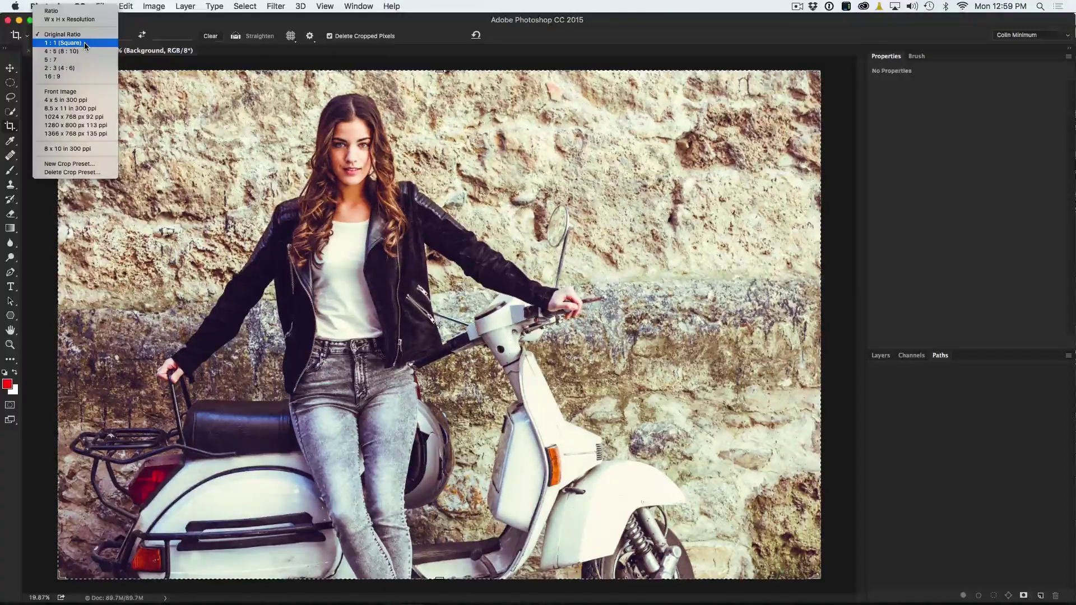
# Step: Crop the photo to a 1:1 square with the woman shifted near the centre of the frame
pyautogui.click(84, 42)
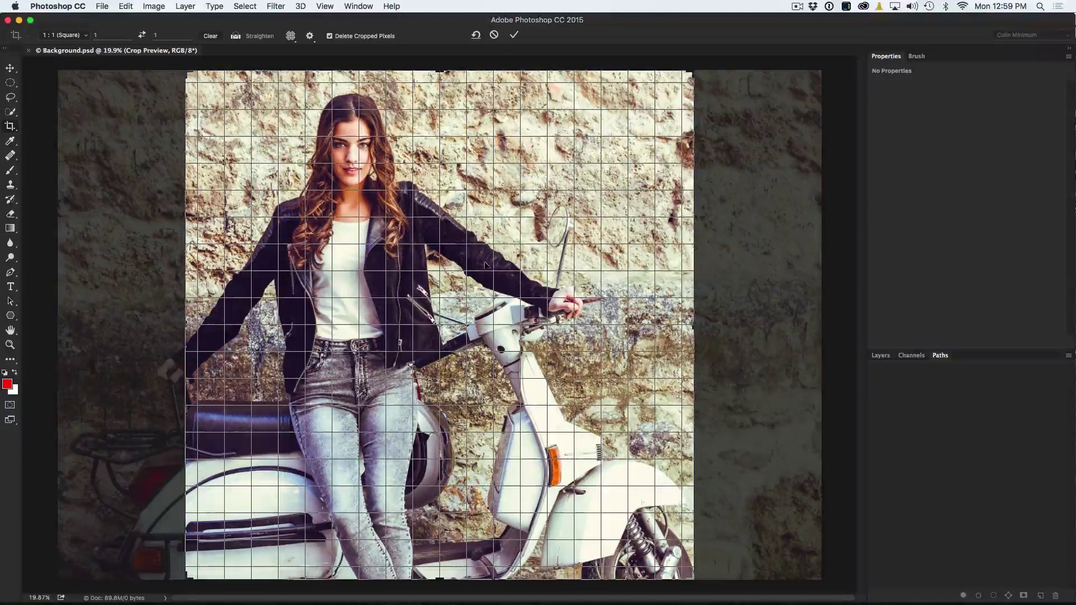
pyautogui.moveTo(485, 263); pyautogui.dragTo(555, 276)
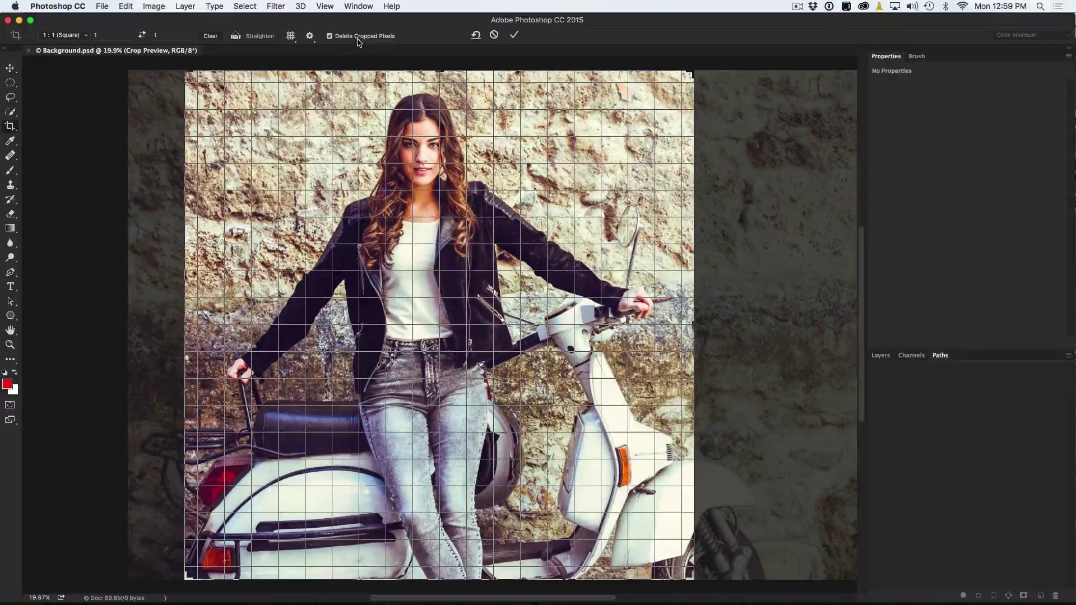
pyautogui.click(514, 36)
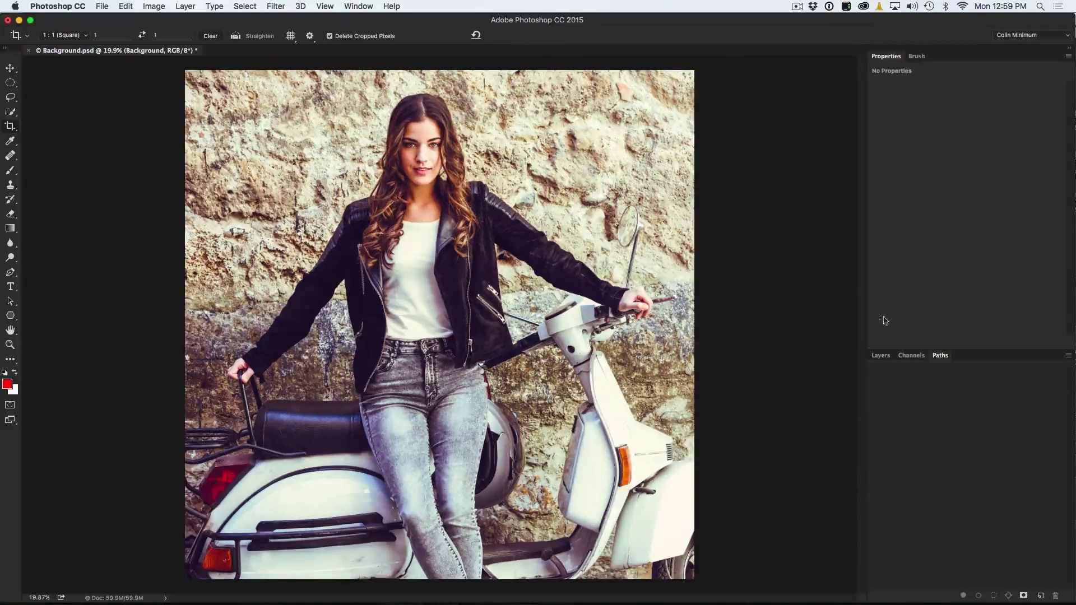
# Step: Show the layer list with more room and duplicate the Background layer
pyautogui.click(883, 356)
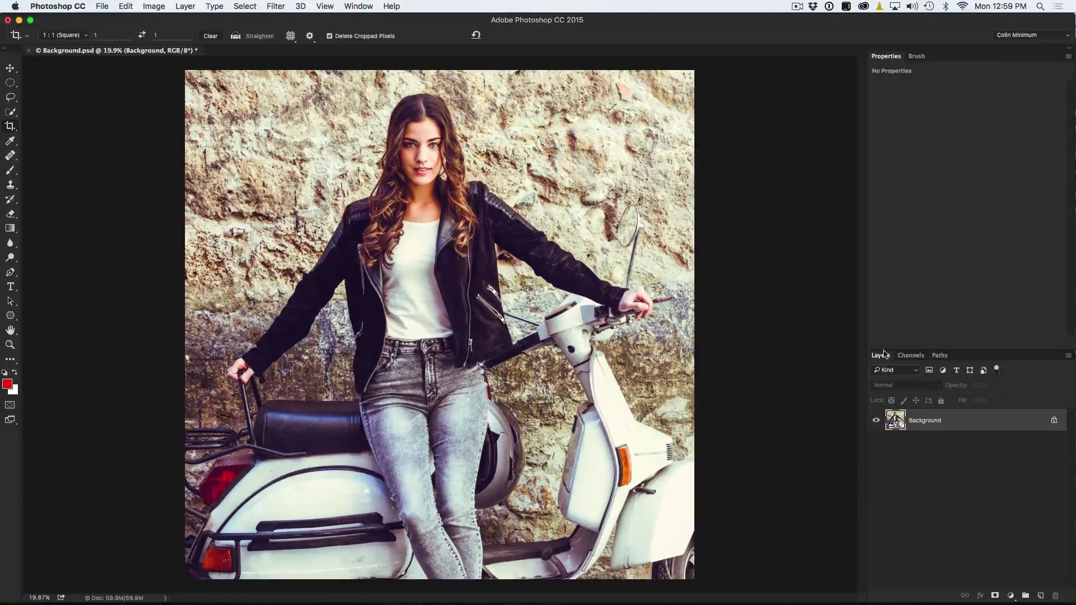
pyautogui.moveTo(884, 349); pyautogui.dragTo(886, 157)
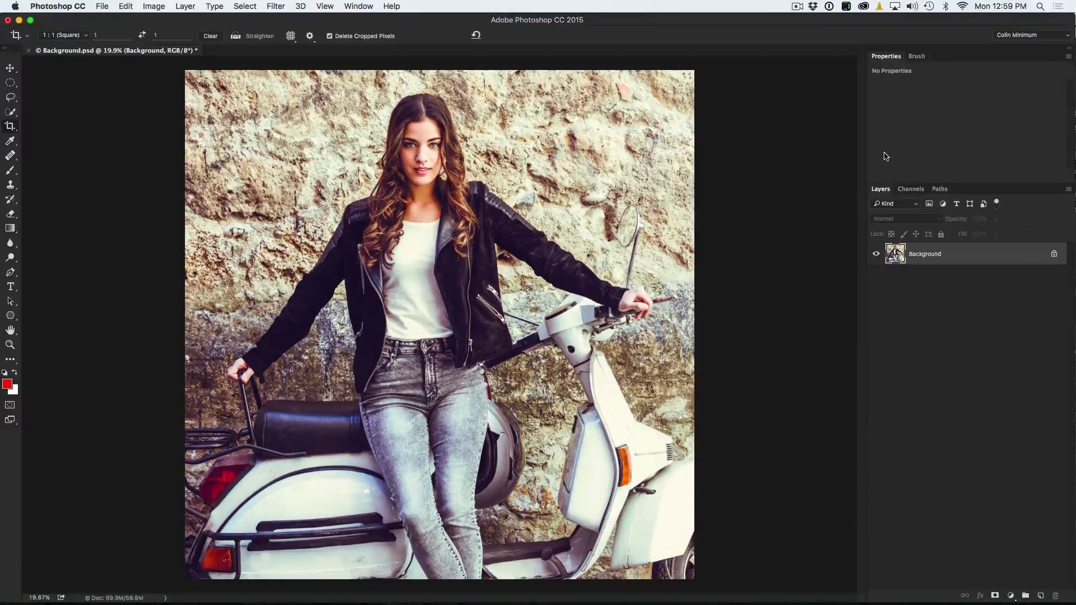
pyautogui.moveTo(934, 255); pyautogui.dragTo(1041, 592)
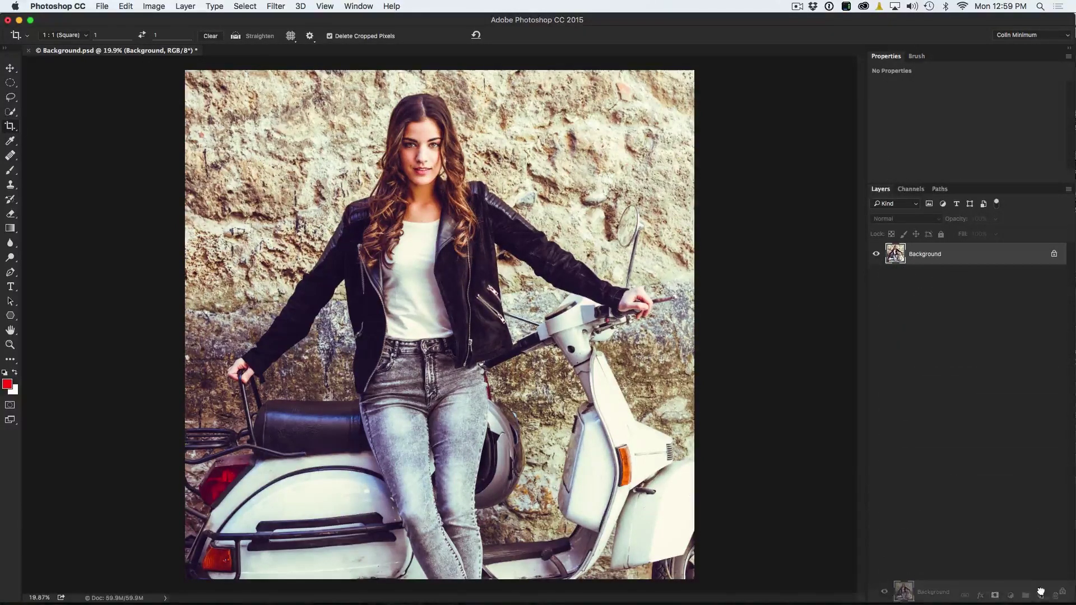
pyautogui.moveTo(1041, 595); pyautogui.dragTo(1042, 598)
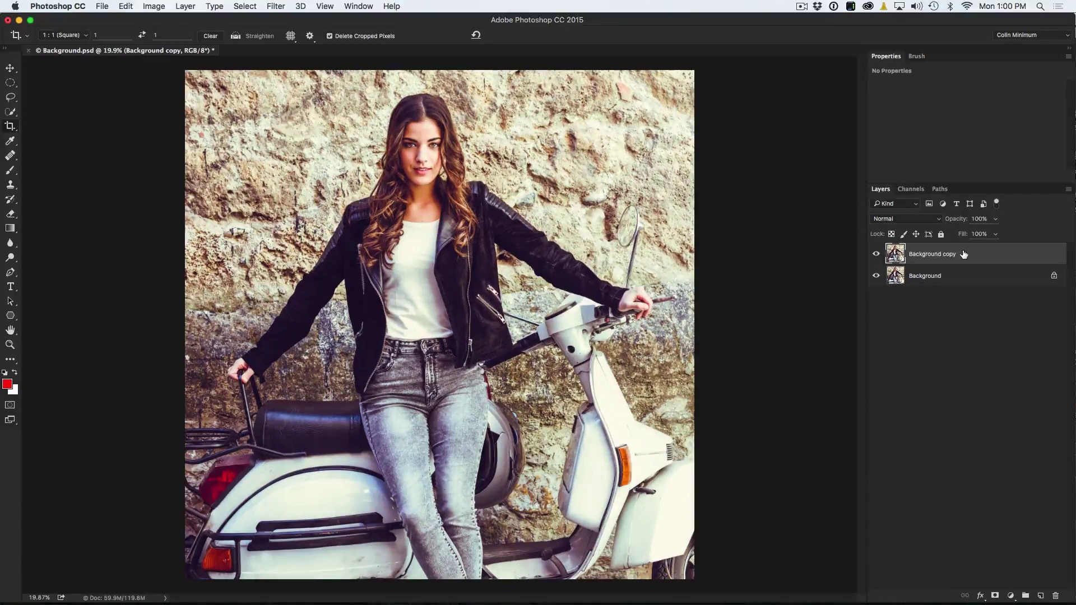
# Step: Set the duplicated layer's blend mode to Multiply and its opacity to 52%
pyautogui.click(929, 220)
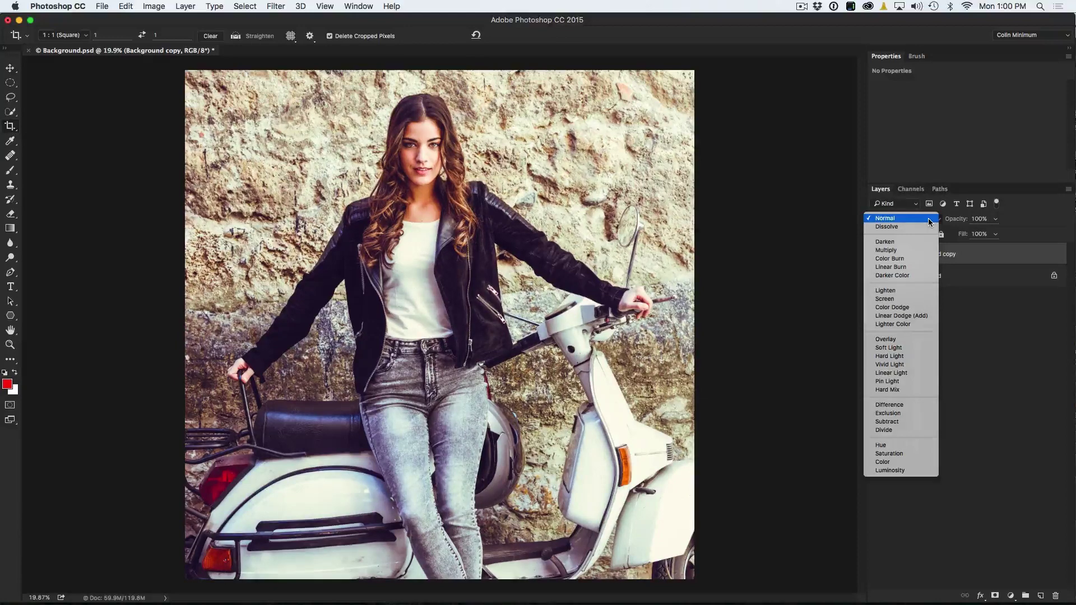
pyautogui.click(923, 251)
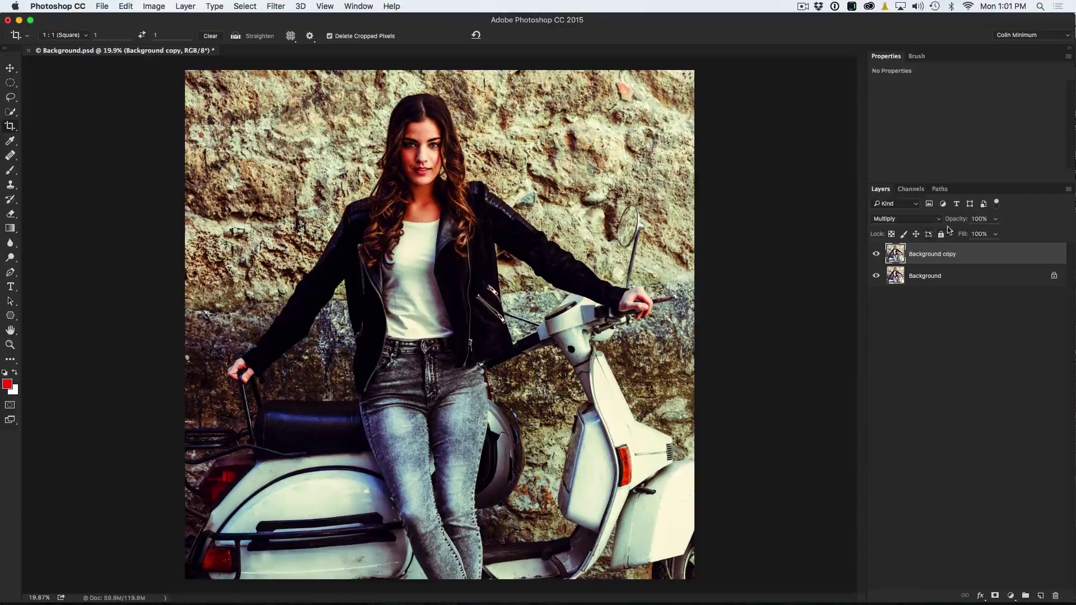
pyautogui.moveTo(955, 220); pyautogui.dragTo(904, 224)
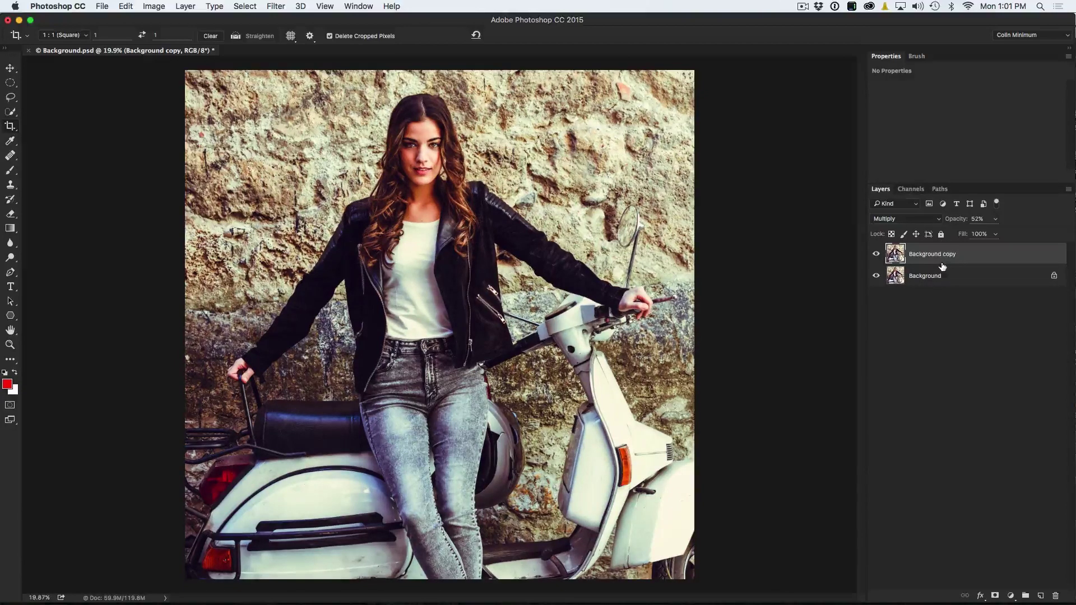
pyautogui.keyDown('shift'); pyautogui.click(945, 273); pyautogui.keyUp('shift')
pyautogui.moveTo(945, 273); pyautogui.dragTo(952, 262)
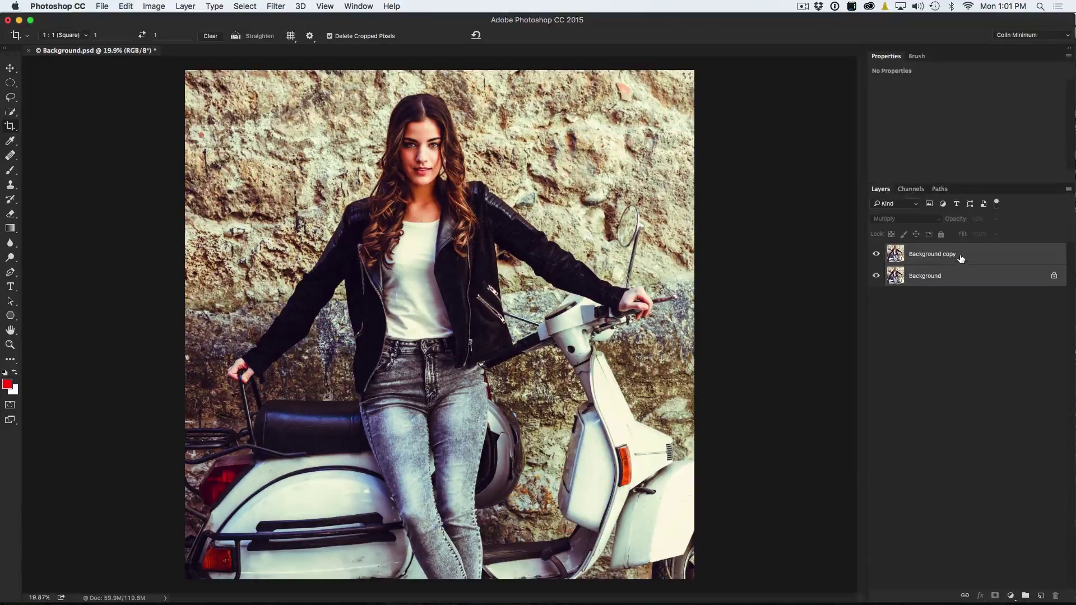
pyautogui.rightClick(955, 262)
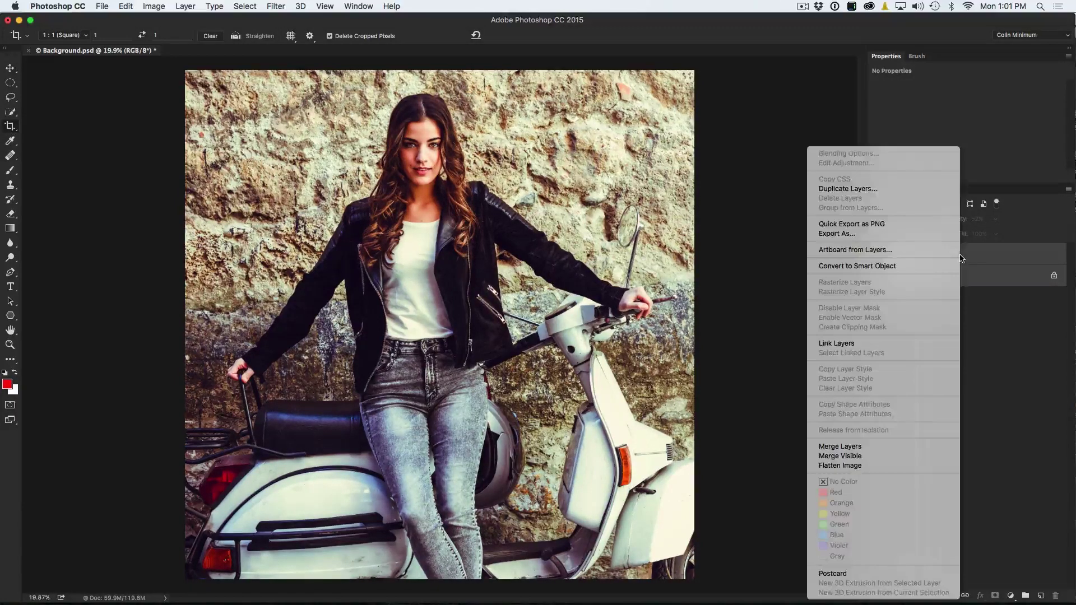
pyautogui.click(929, 268)
# Step: Duplicate the Background layer again and convert the two copies together into one Smart Object
pyautogui.click(989, 276)
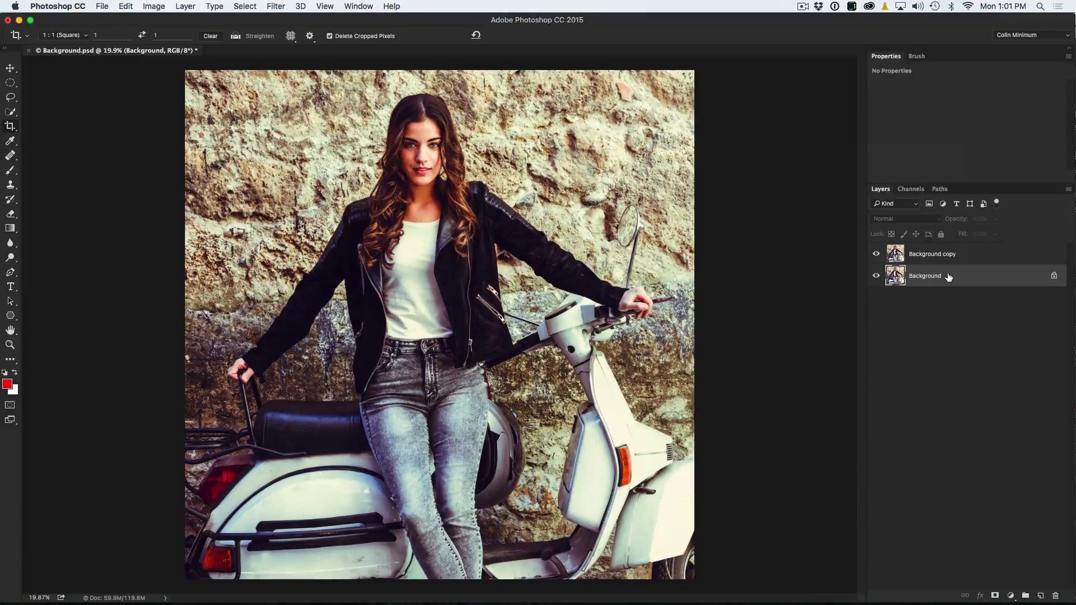
pyautogui.moveTo(949, 277); pyautogui.dragTo(1041, 596)
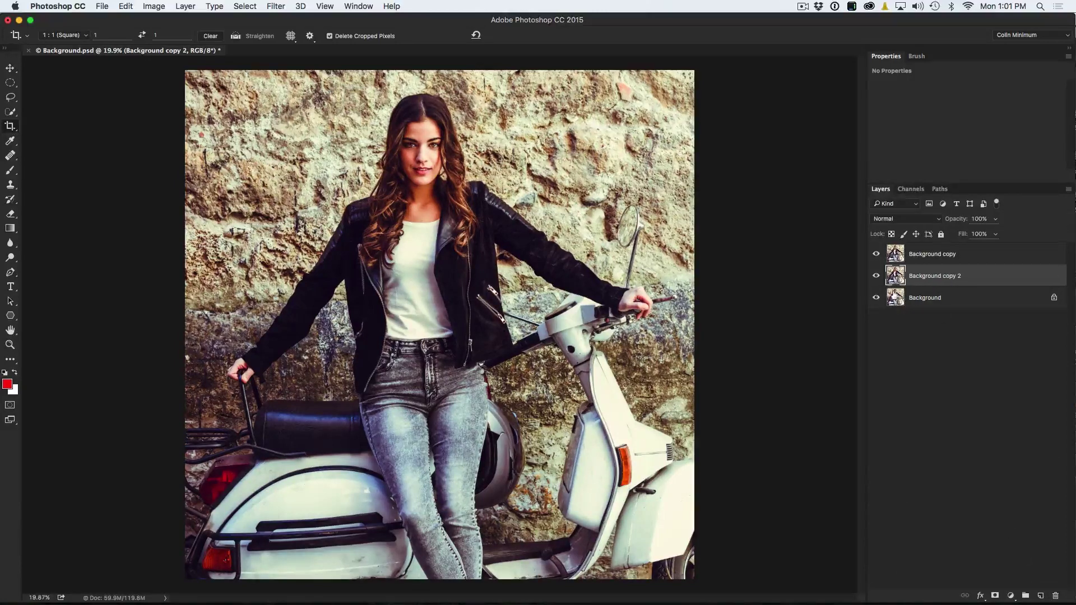
pyautogui.keyDown('shift'); pyautogui.click(949, 254); pyautogui.keyUp('shift')
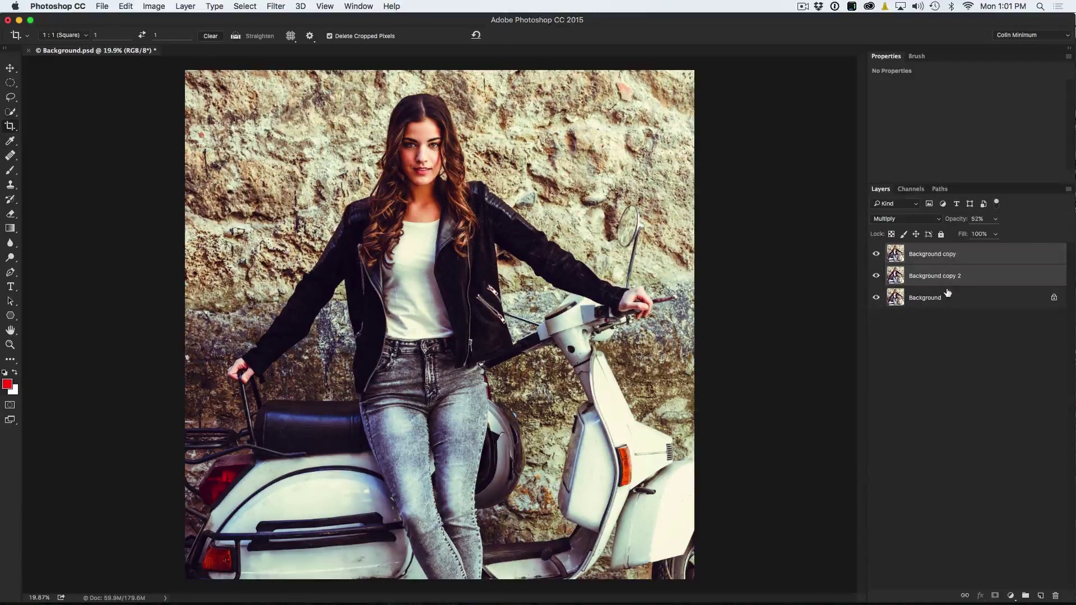
pyautogui.rightClick(961, 254)
pyautogui.click(919, 264)
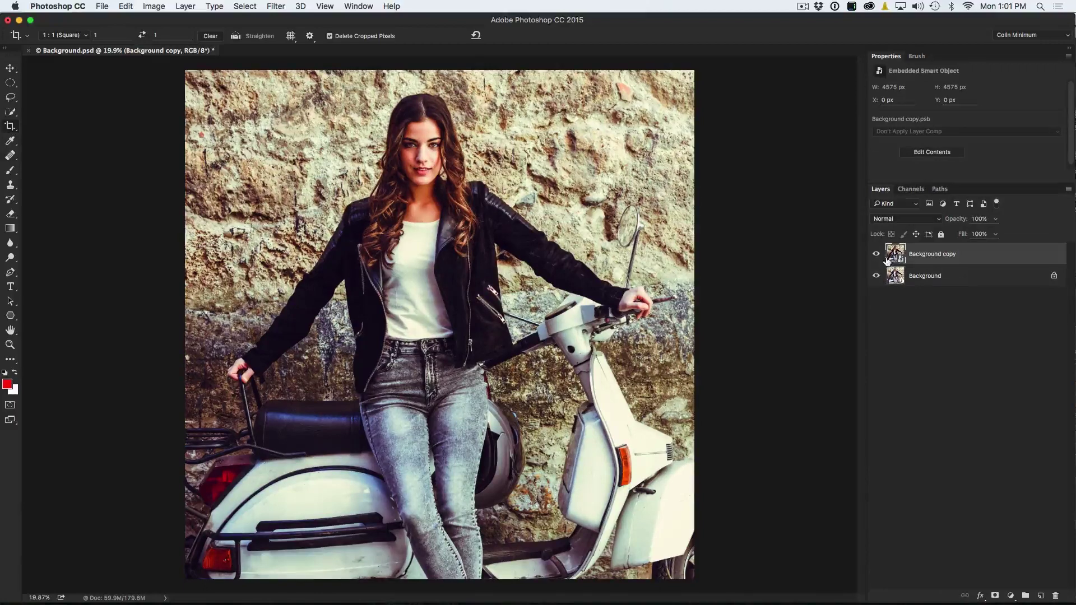
# Step: Hide the Background layer and toggle the Smart Object layer's visibility to check it on its own
pyautogui.click(877, 275)
pyautogui.click(877, 254)
pyautogui.click(877, 255)
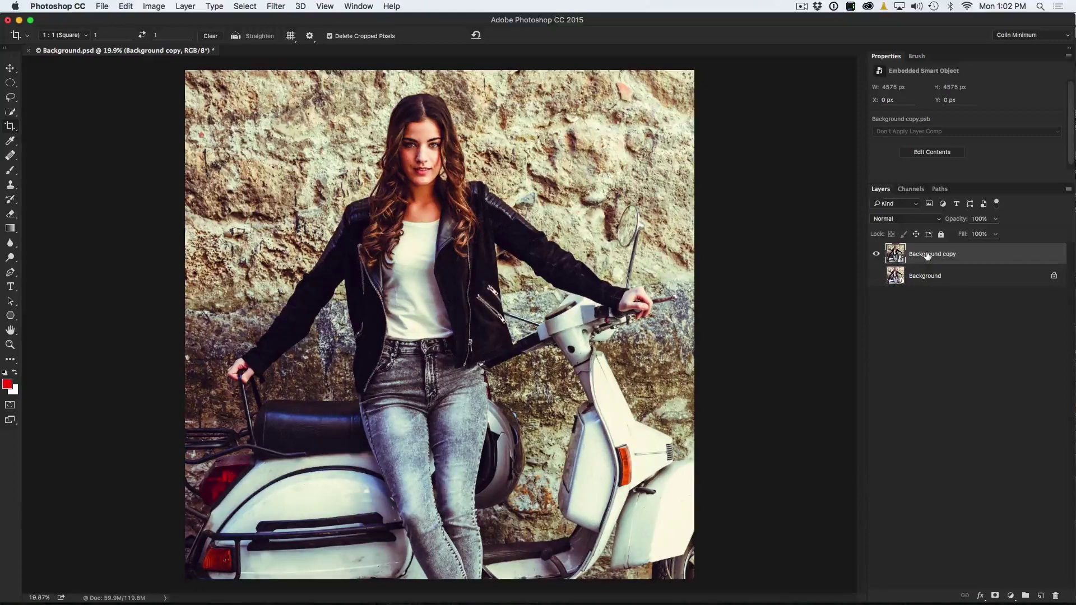
# Step: Start an Iris Blur on the Smart Object layer with a blur of 5 px
pyautogui.click(275, 7)
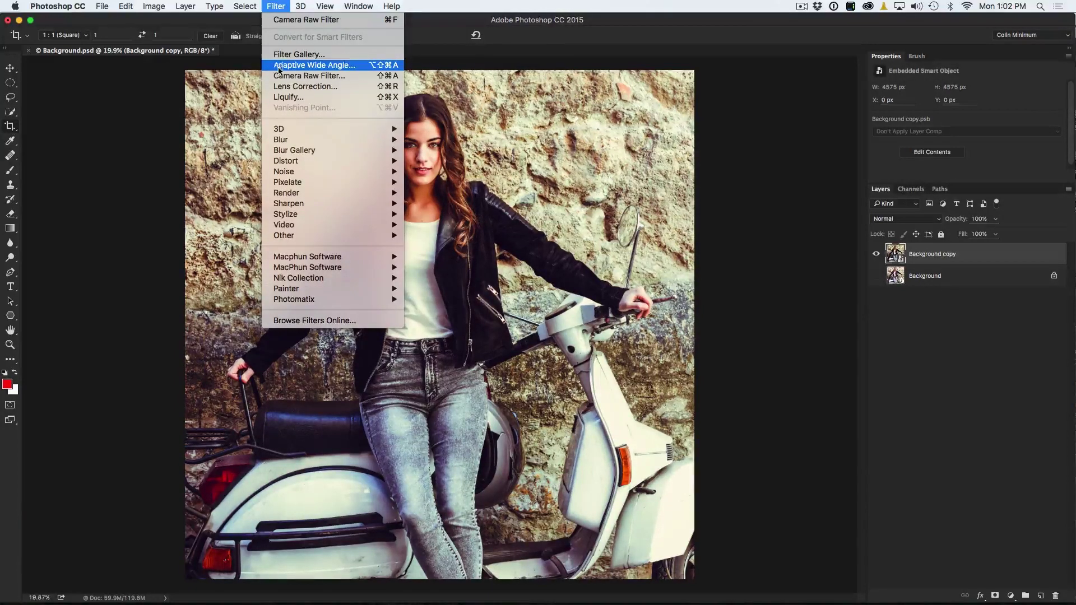
pyautogui.moveTo(292, 153)
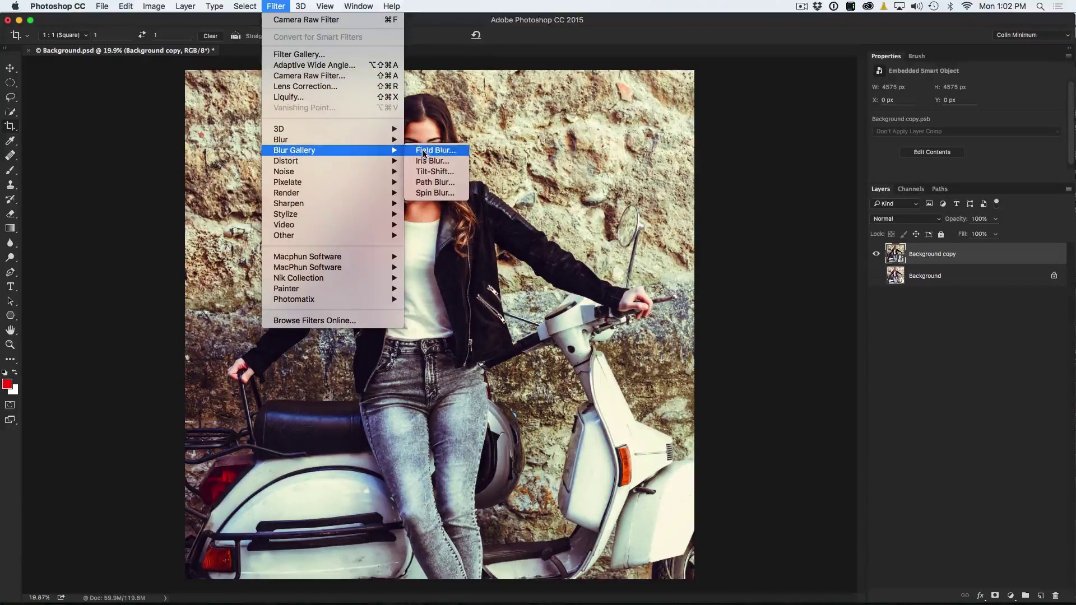
pyautogui.click(452, 162)
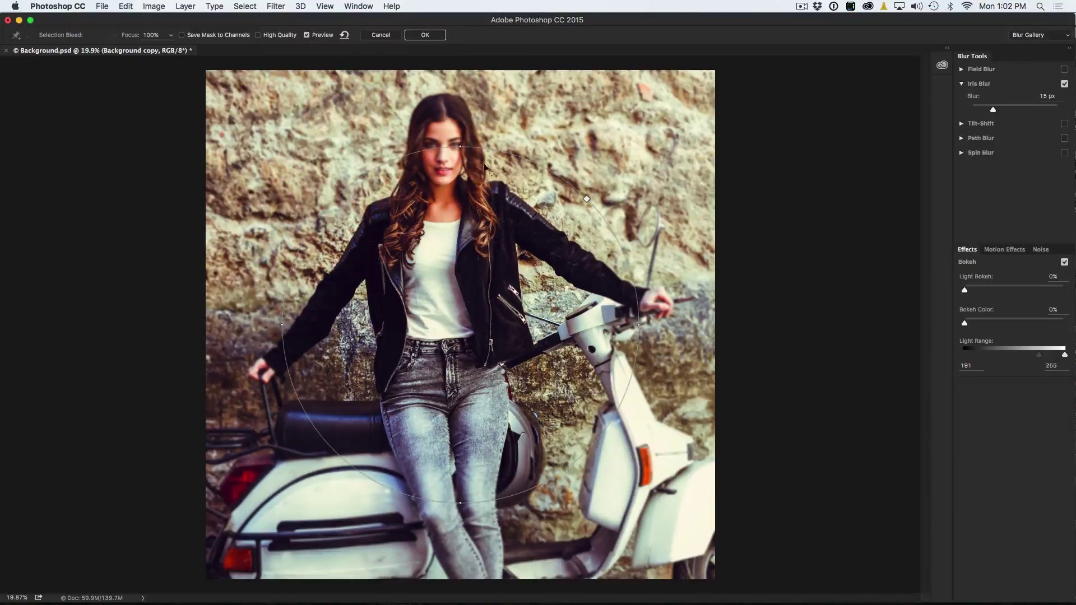
pyautogui.moveTo(475, 329)
pyautogui.mouseDown()
pyautogui.moveTo(465, 315)
pyautogui.moveTo(478, 322)
pyautogui.mouseUp()
# Step: Enlarge and reshape the iris ellipse around the woman, fine-tune the blur strength and apply the filter
pyautogui.moveTo(462, 146); pyautogui.dragTo(455, 90)
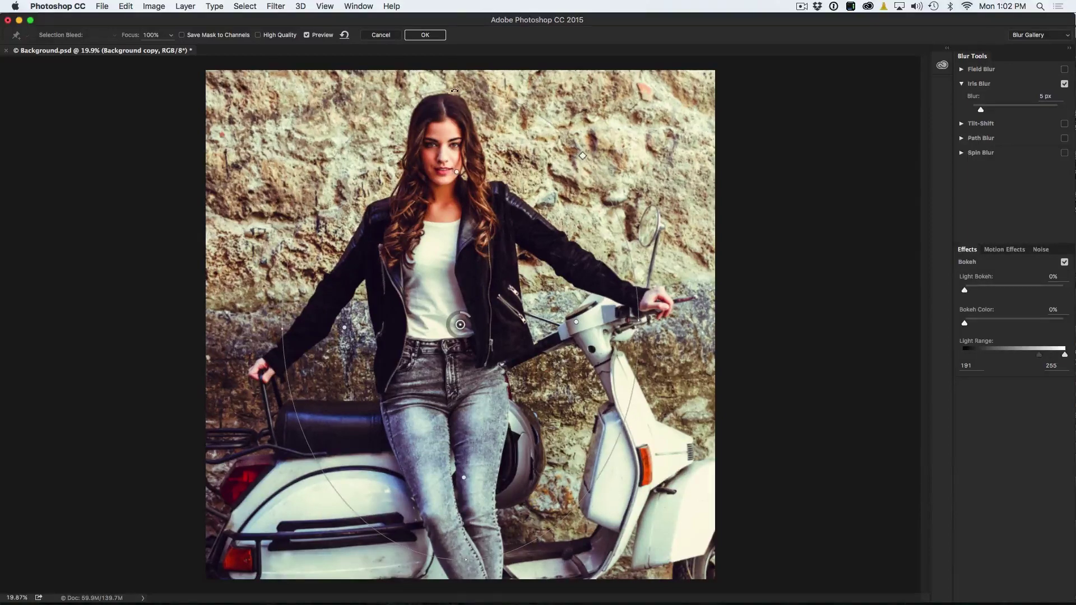
pyautogui.moveTo(619, 205)
pyautogui.mouseDown()
pyautogui.moveTo(636, 199)
pyautogui.moveTo(625, 205)
pyautogui.mouseUp()
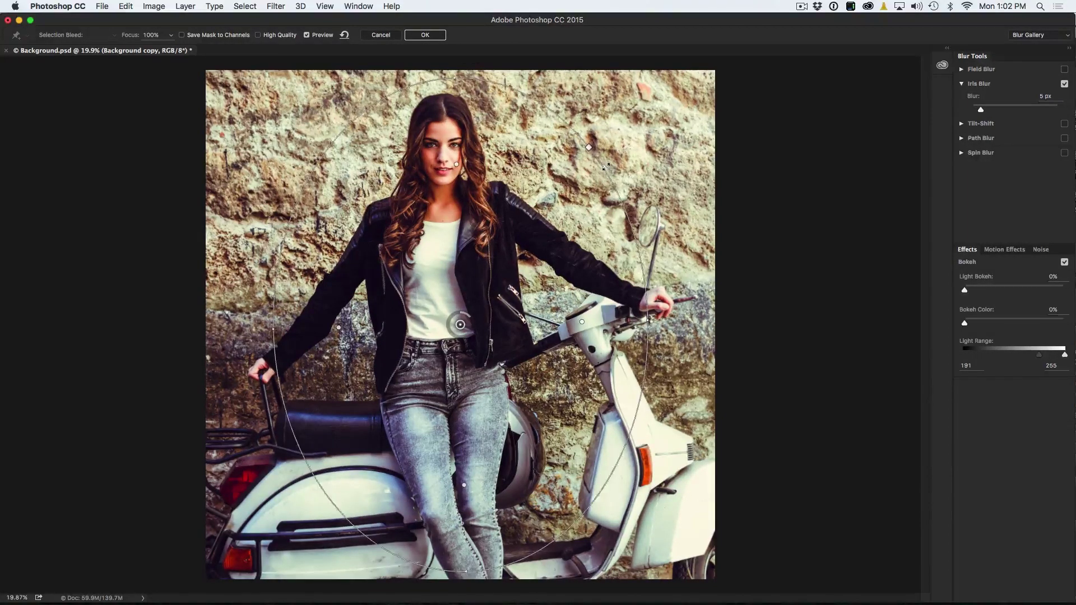
pyautogui.moveTo(588, 147); pyautogui.dragTo(574, 113)
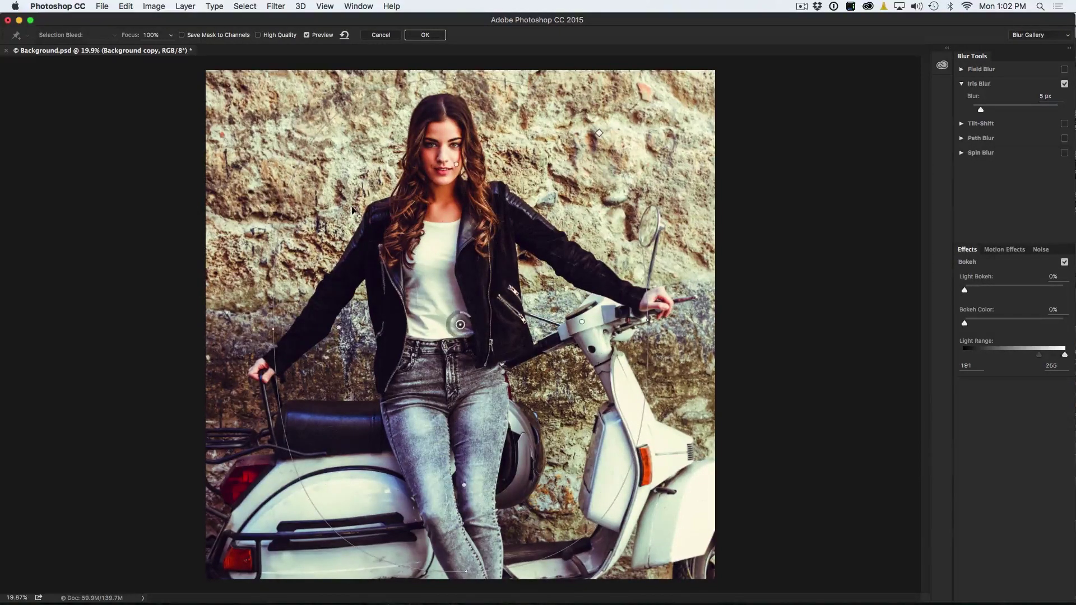
pyautogui.moveTo(273, 329); pyautogui.dragTo(268, 319)
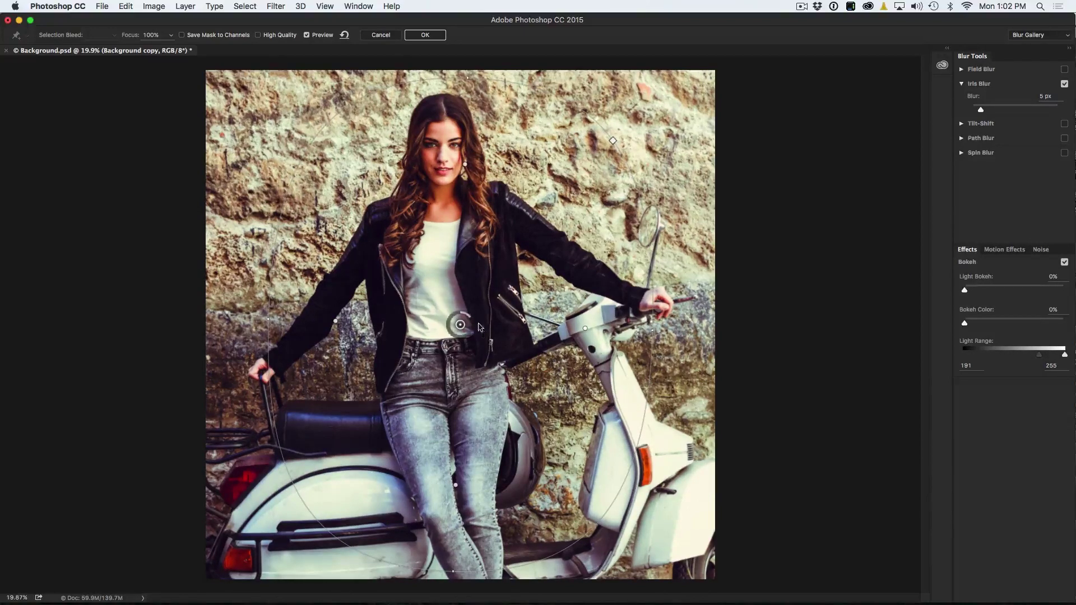
pyautogui.moveTo(472, 322); pyautogui.dragTo(474, 326)
pyautogui.moveTo(475, 324); pyautogui.dragTo(479, 318)
pyautogui.click(426, 35)
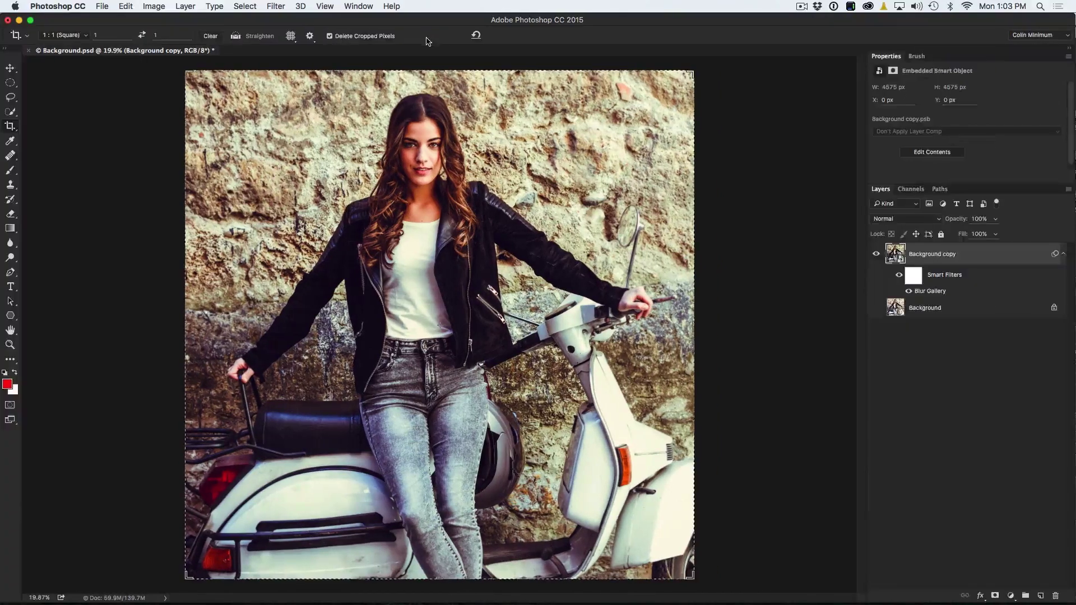
# Step: Show the Background layer again and toggle the blurred Smart Object layer to compare it with the original
pyautogui.click(877, 255)
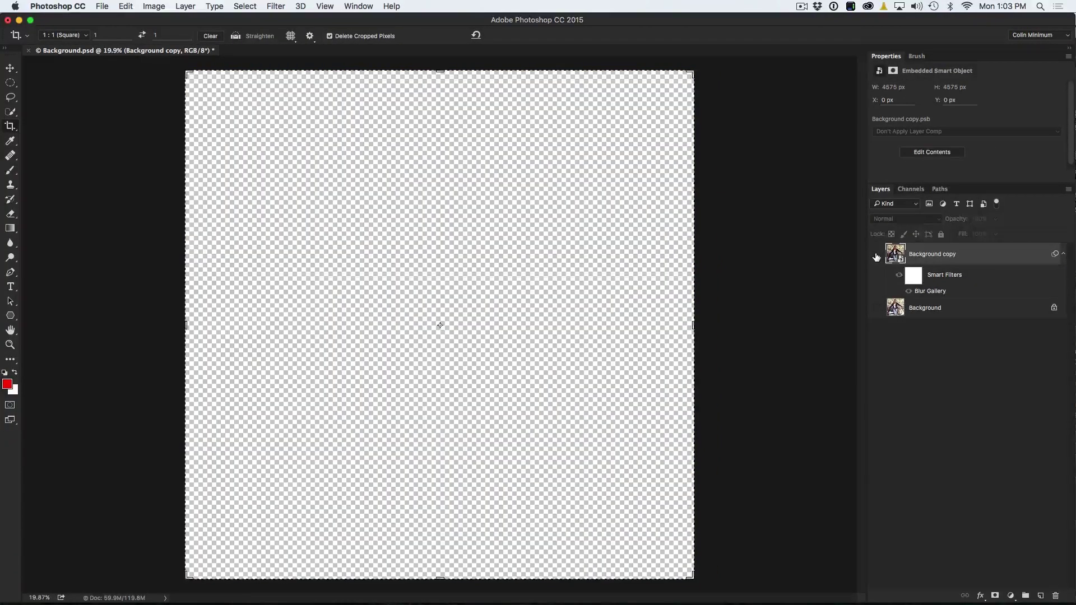
pyautogui.click(876, 254)
pyautogui.click(876, 308)
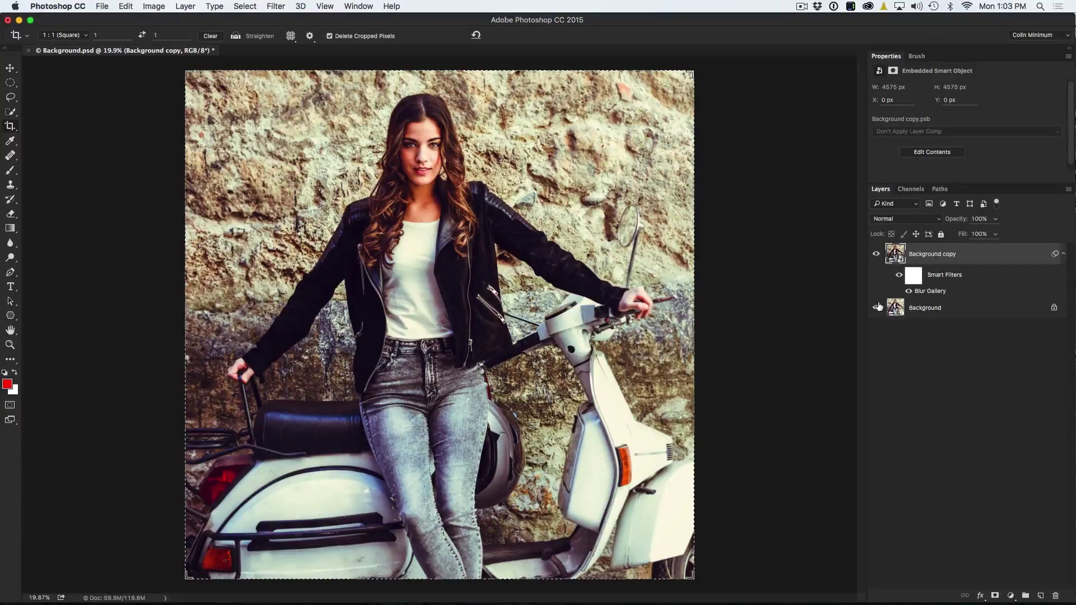
pyautogui.click(877, 255)
pyautogui.click(876, 255)
# Step: Add a Solid Color fill layer in bright mint green above the photo and set its blend mode to Color
pyautogui.click(12, 68)
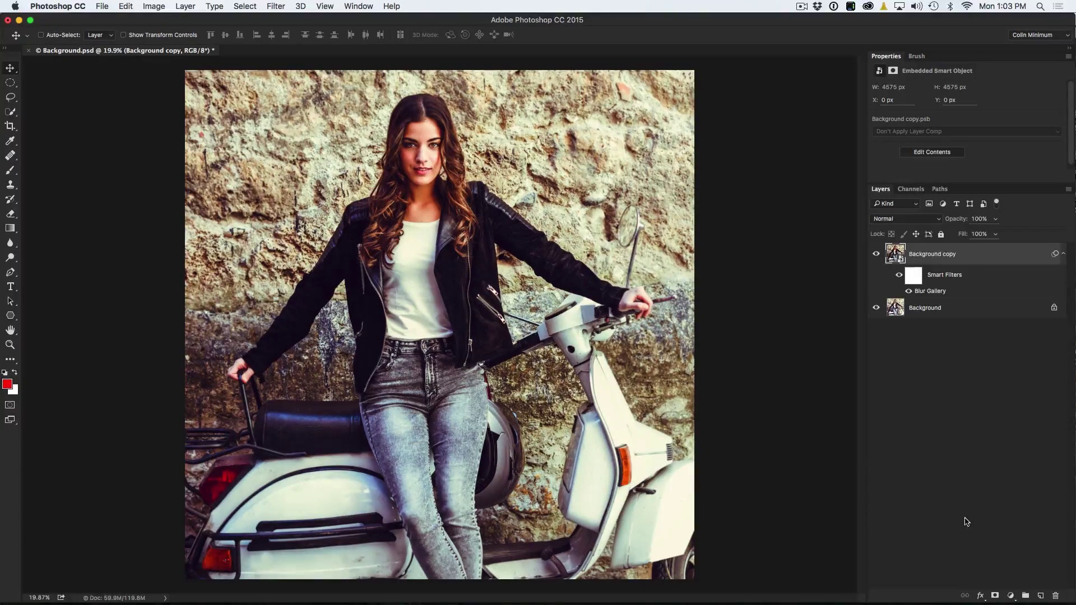
pyautogui.click(1011, 596)
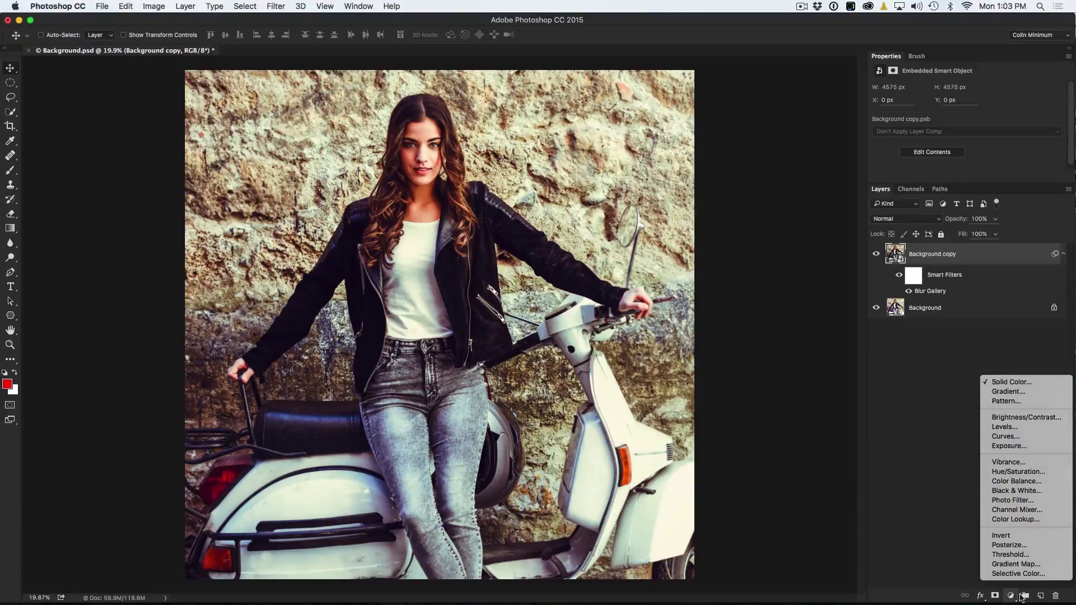
pyautogui.click(1004, 383)
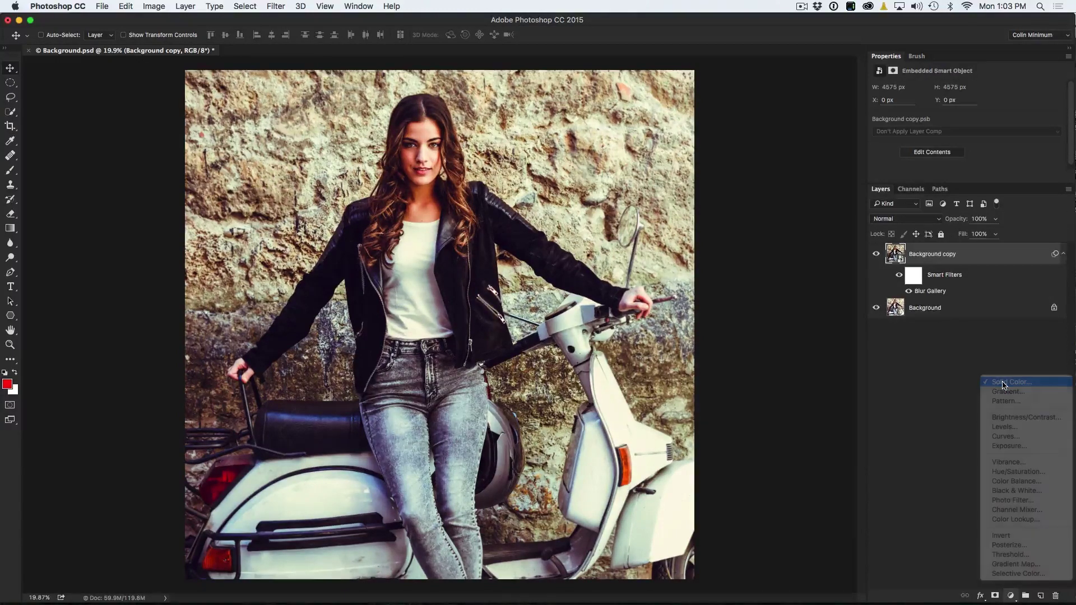
pyautogui.moveTo(574, 217); pyautogui.dragTo(948, 54)
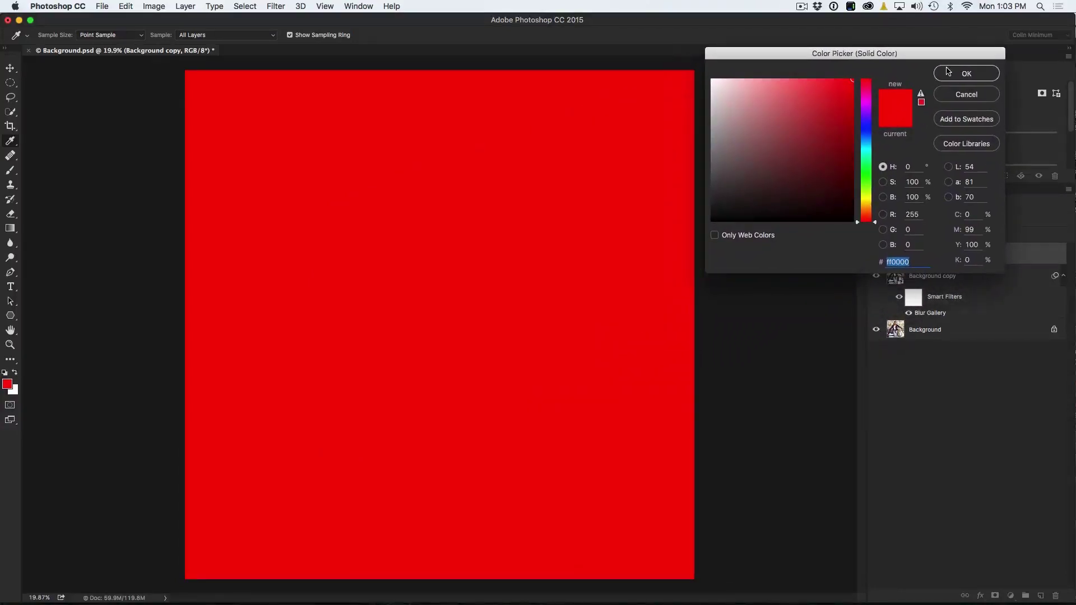
pyautogui.click(868, 162)
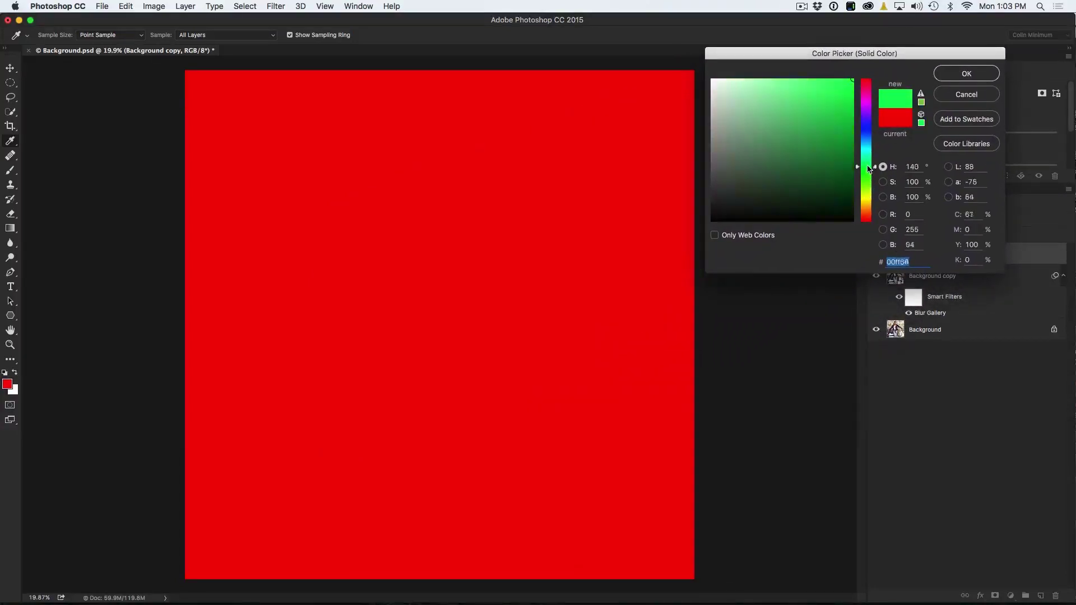
pyautogui.moveTo(868, 160); pyautogui.dragTo(871, 161)
pyautogui.click(961, 76)
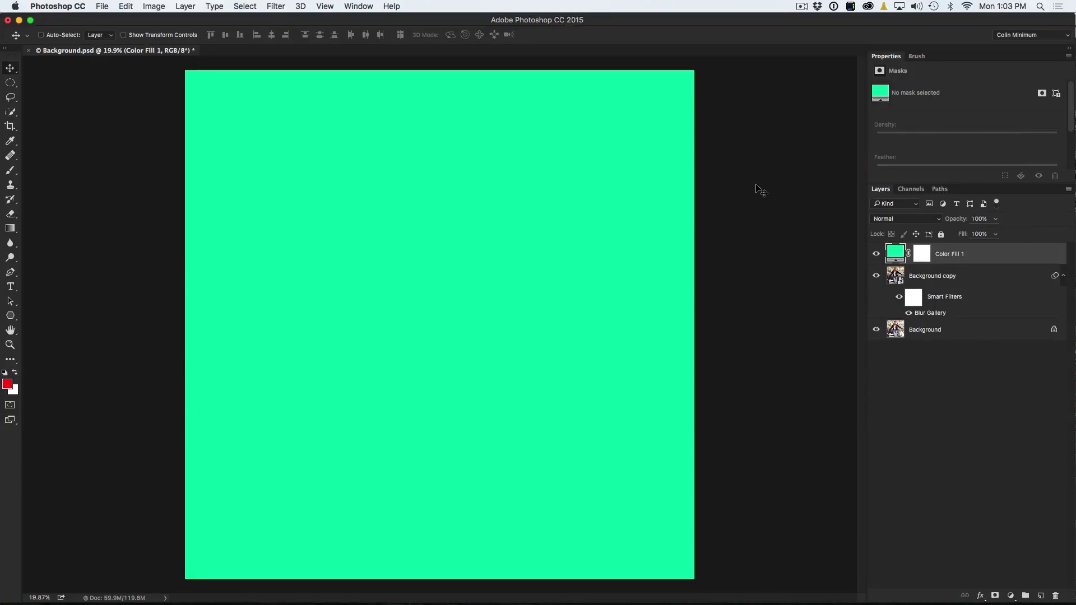
pyautogui.click(899, 219)
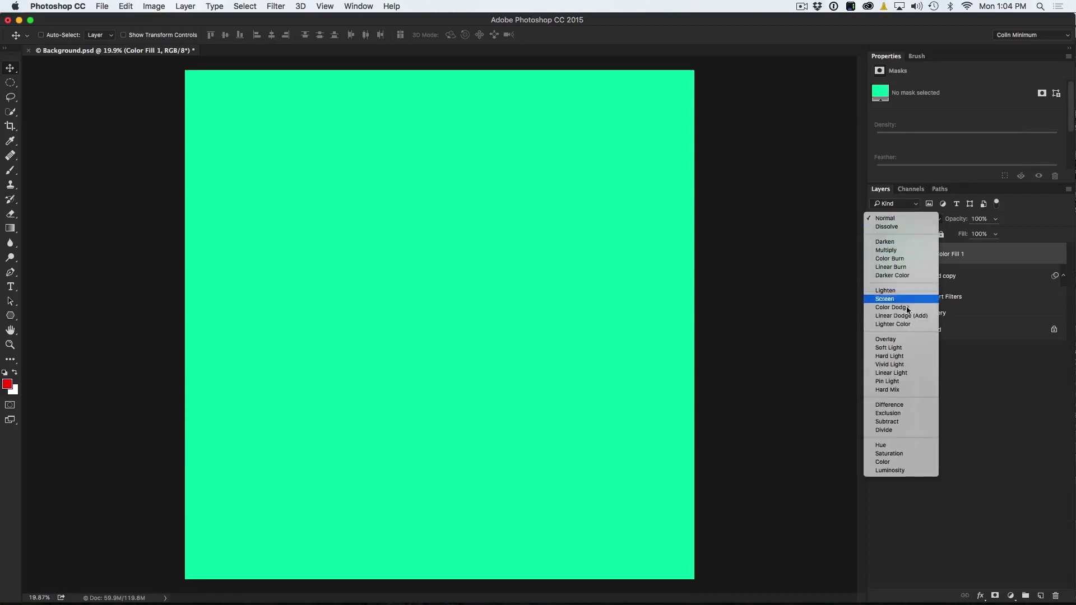
pyautogui.click(883, 462)
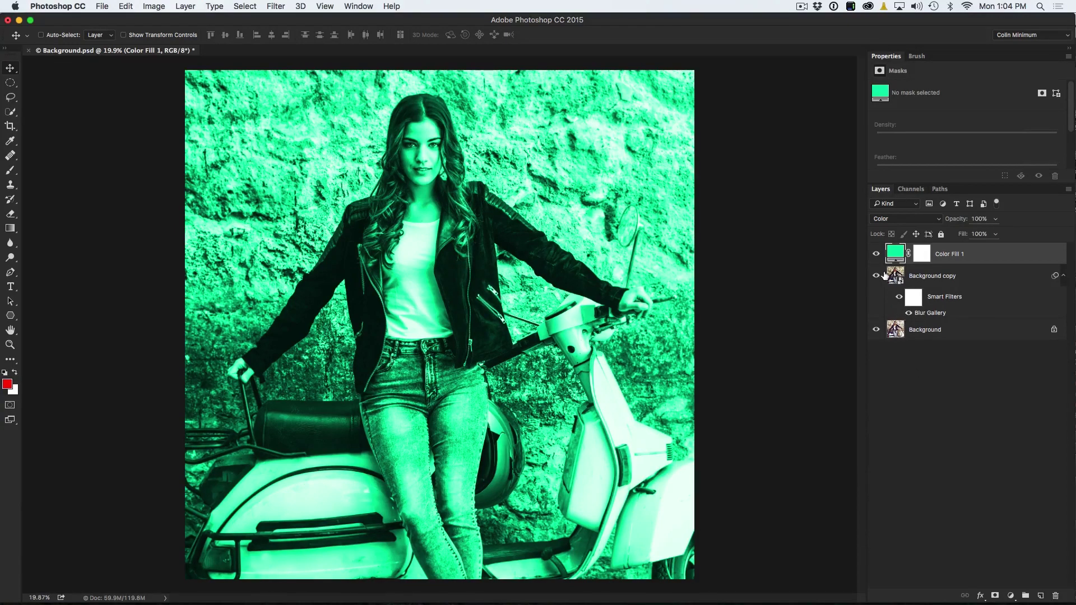
# Step: Lower the Color Fill 1 layer's opacity to 10% and toggle its visibility to compare the tint
pyautogui.moveTo(957, 222); pyautogui.dragTo(895, 227)
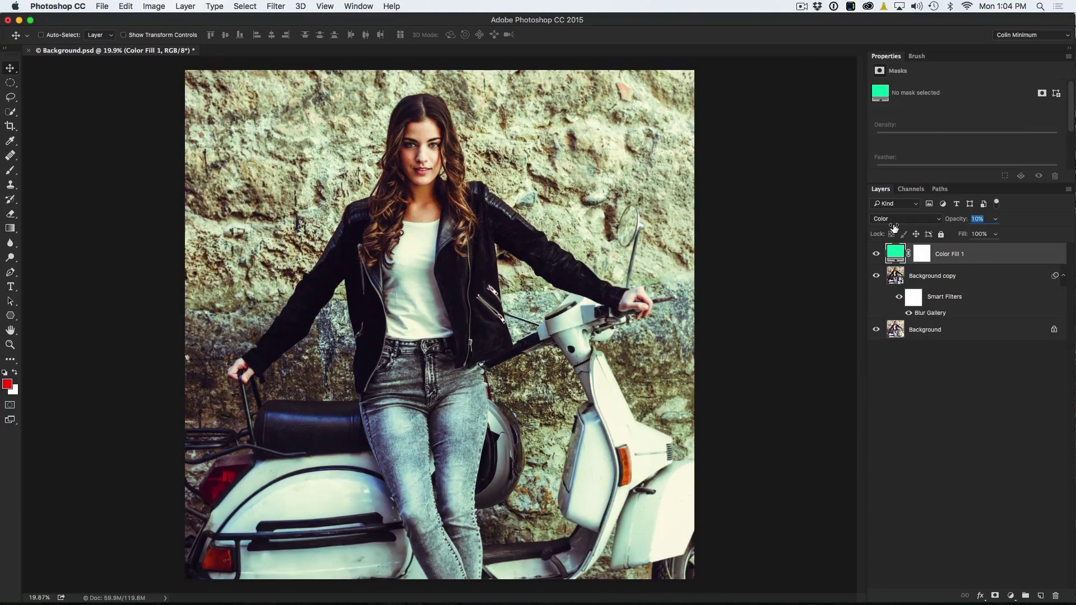
pyautogui.click(877, 255)
pyautogui.click(877, 255)
pyautogui.click(877, 255)
pyautogui.click(877, 254)
# Step: Select the Color Fill 1 and Background copy layers together and convert them into one Smart Object
pyautogui.click(933, 353)
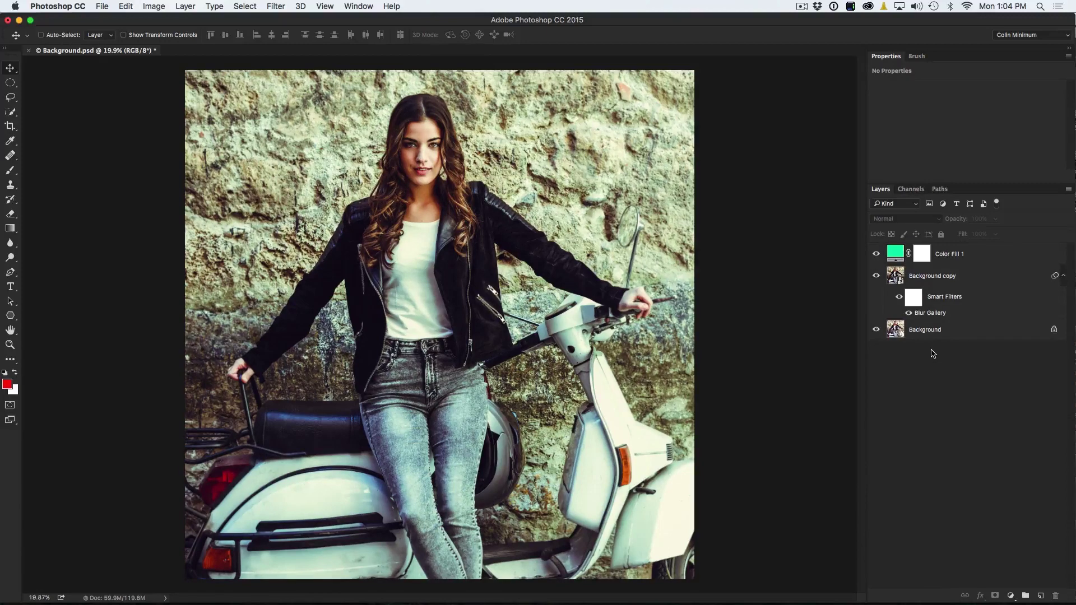
pyautogui.click(963, 255)
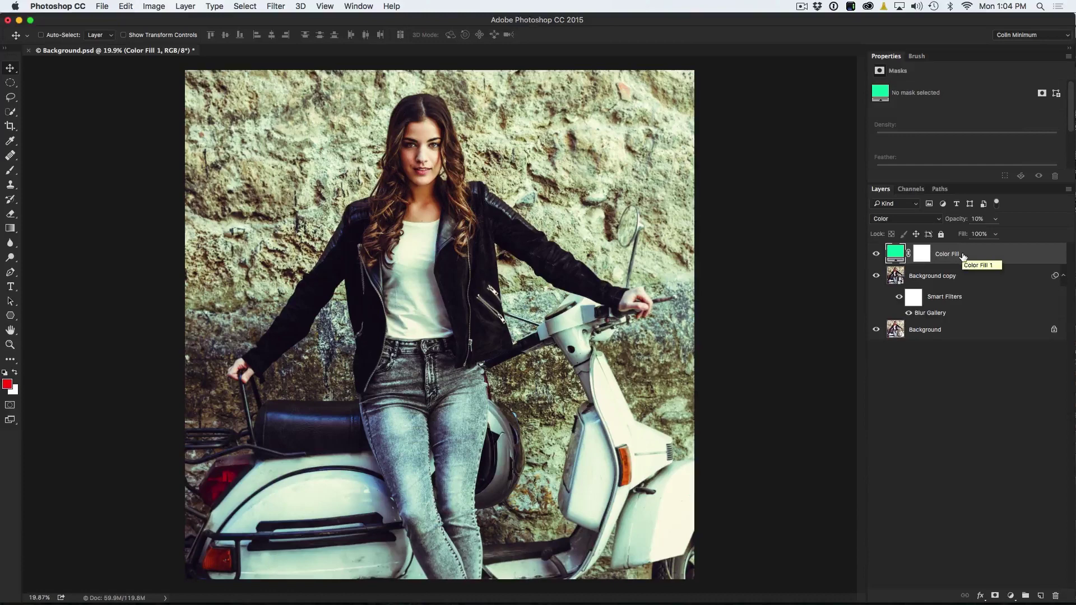
pyautogui.click(957, 298)
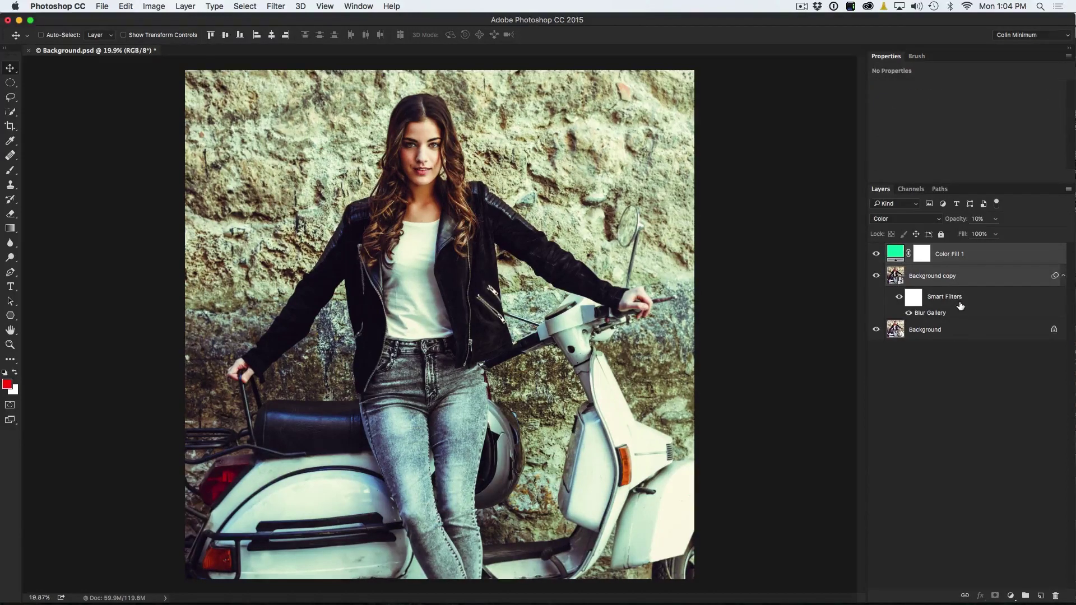
pyautogui.rightClick(960, 258)
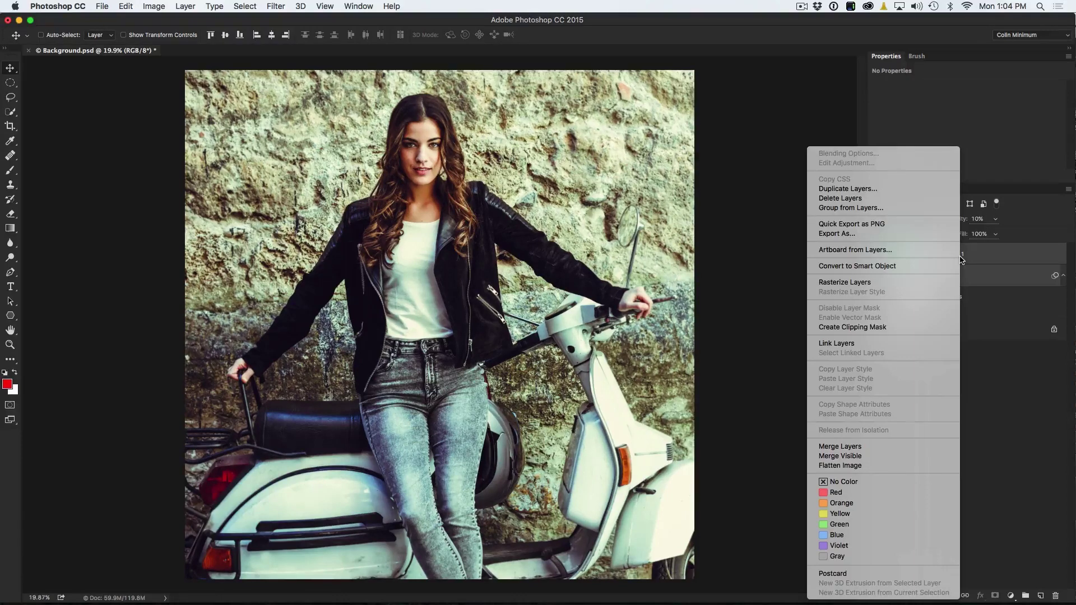
pyautogui.click(912, 267)
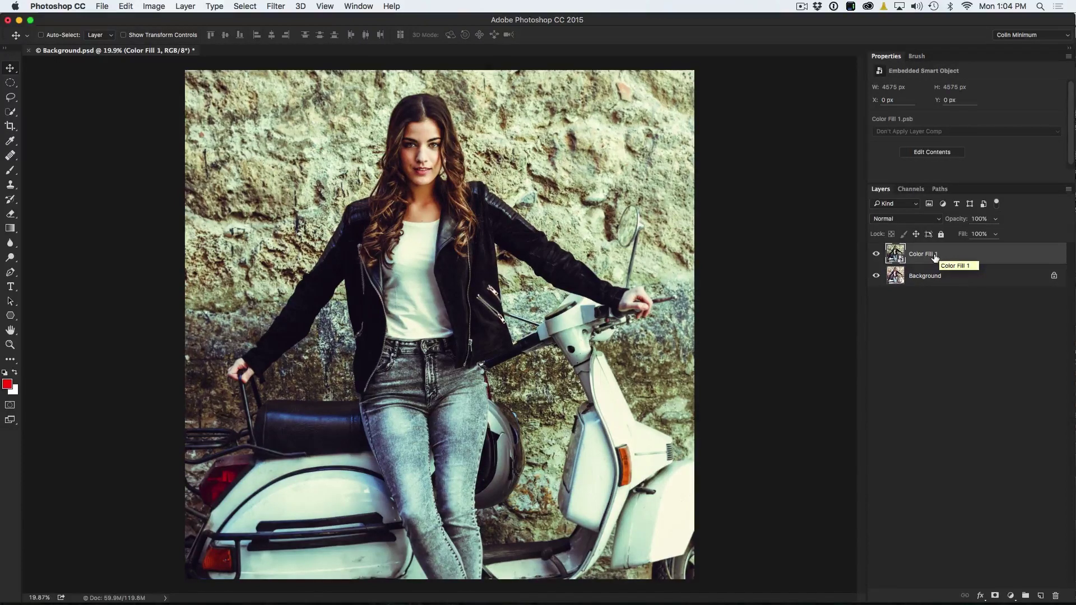
# Step: Start the Camera Raw Filter on the Smart Object and shape a custom RGB point curve with darker shadows and a highlight point at input 179, output 180
pyautogui.click(275, 4)
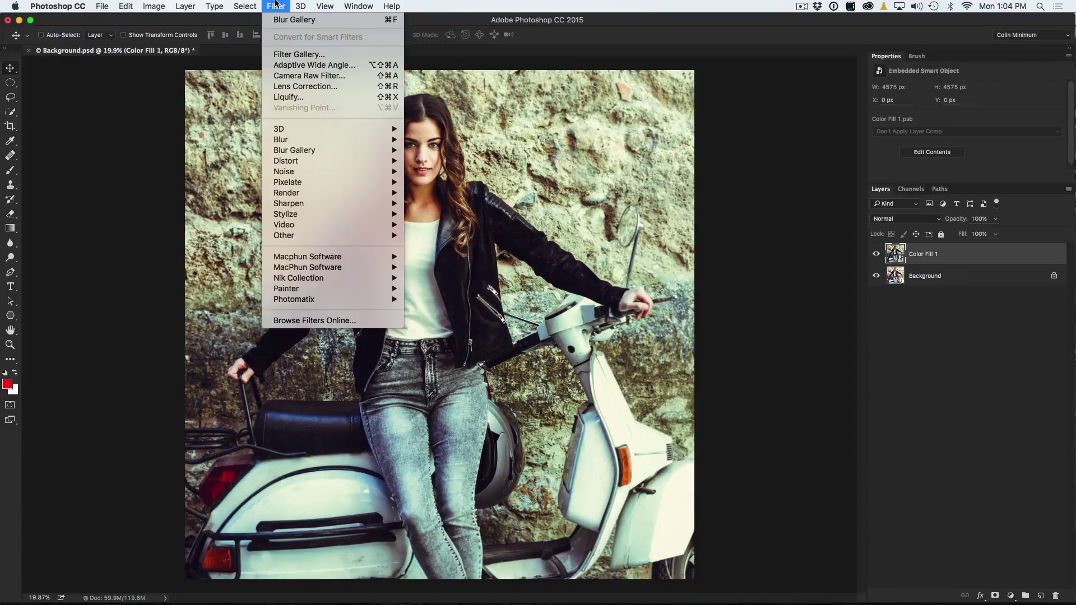
pyautogui.click(294, 76)
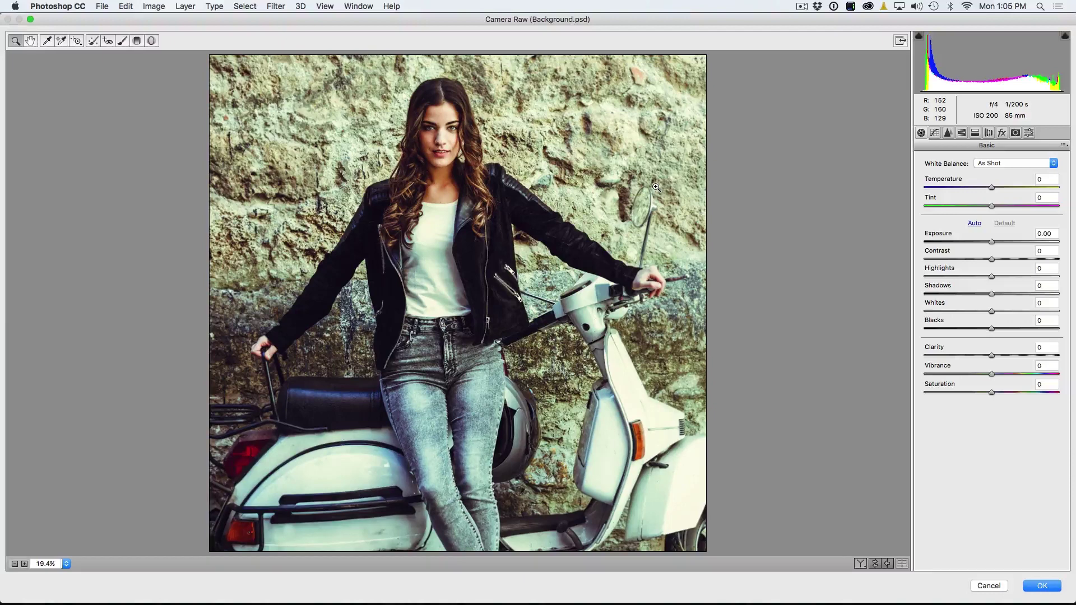
pyautogui.click(935, 133)
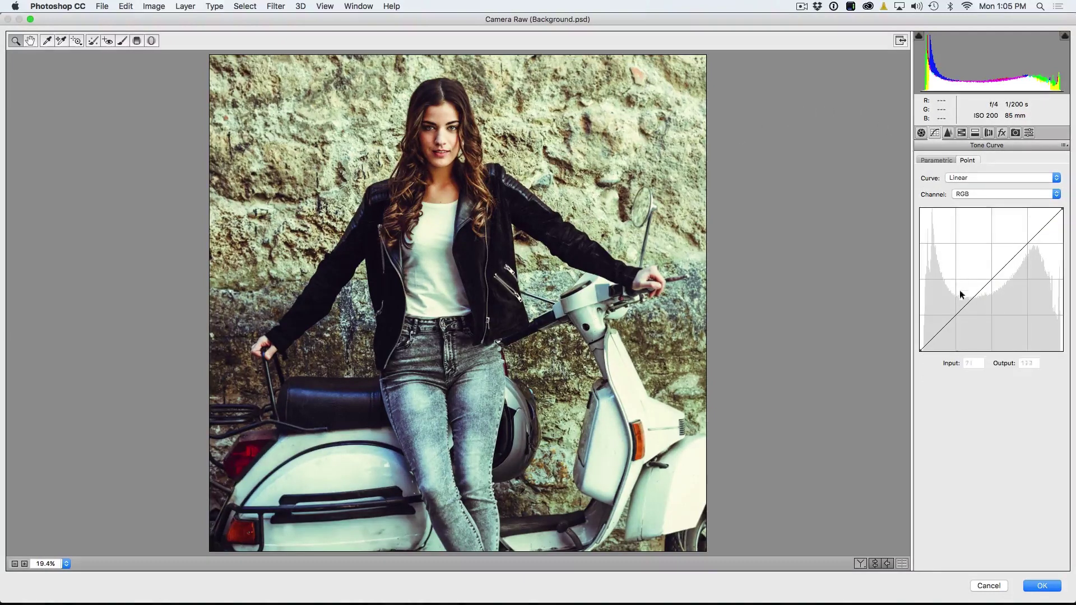
pyautogui.moveTo(965, 306); pyautogui.dragTo(967, 308)
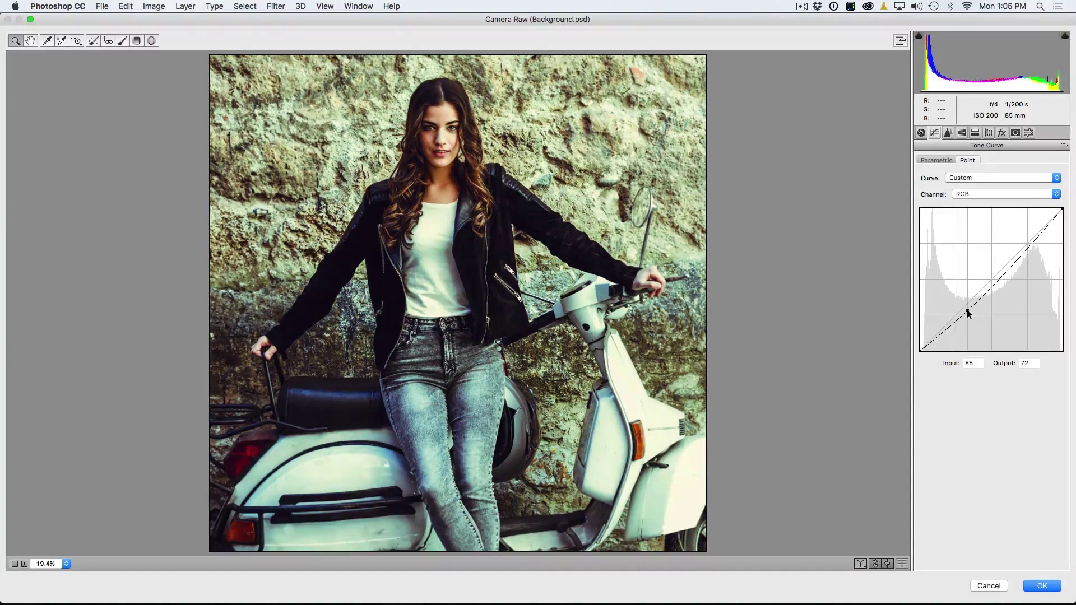
pyautogui.moveTo(1022, 255); pyautogui.dragTo(1020, 250)
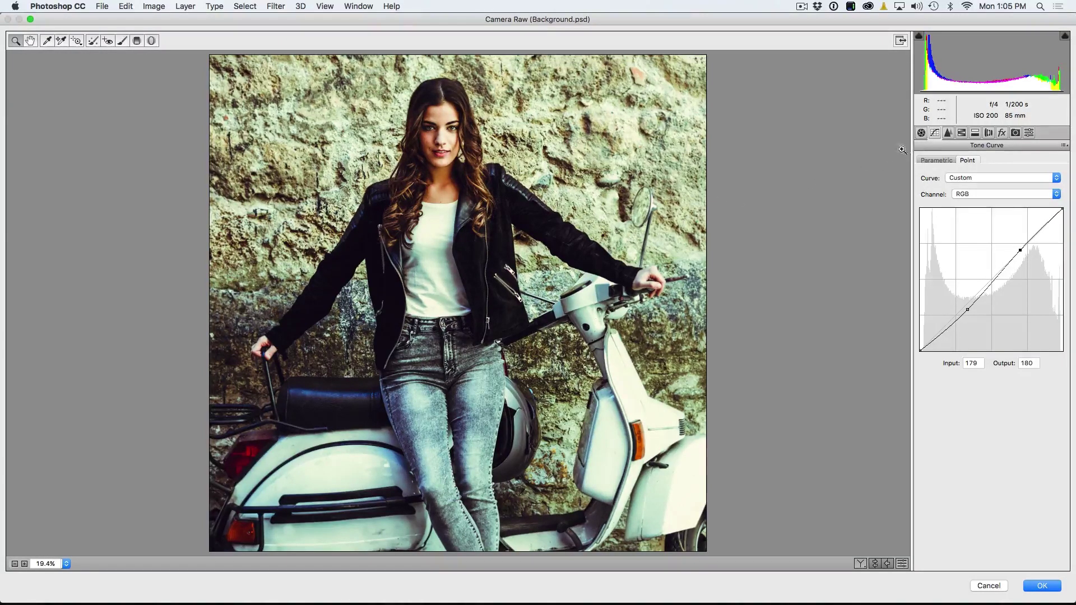
# Step: Set the basic Camera Raw adjustments to Vibrance -39, Saturation +20 and Blacks +1
pyautogui.click(922, 134)
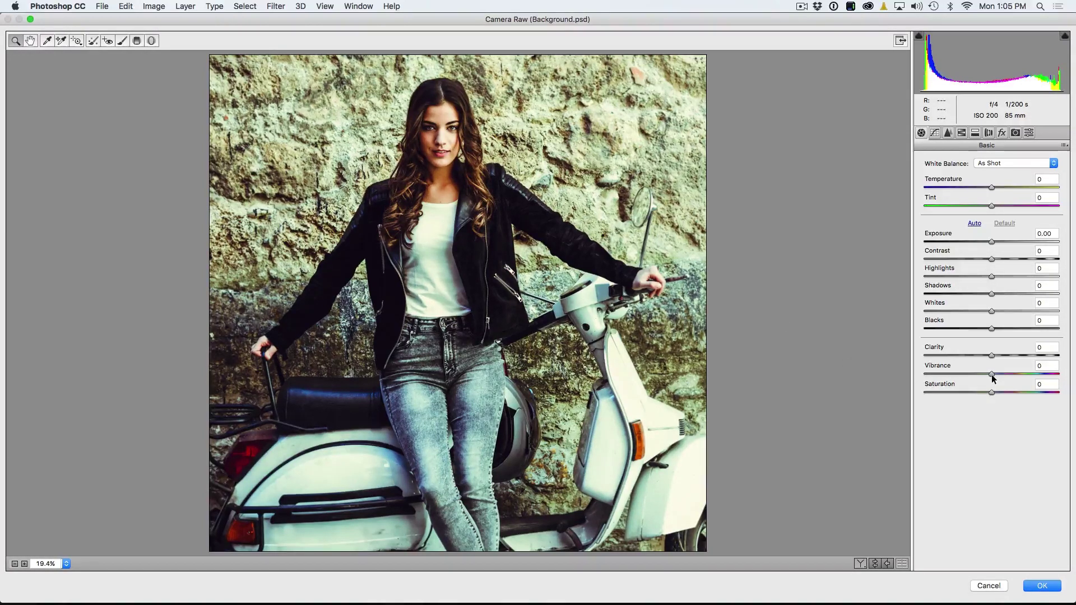
pyautogui.moveTo(992, 391); pyautogui.dragTo(970, 374)
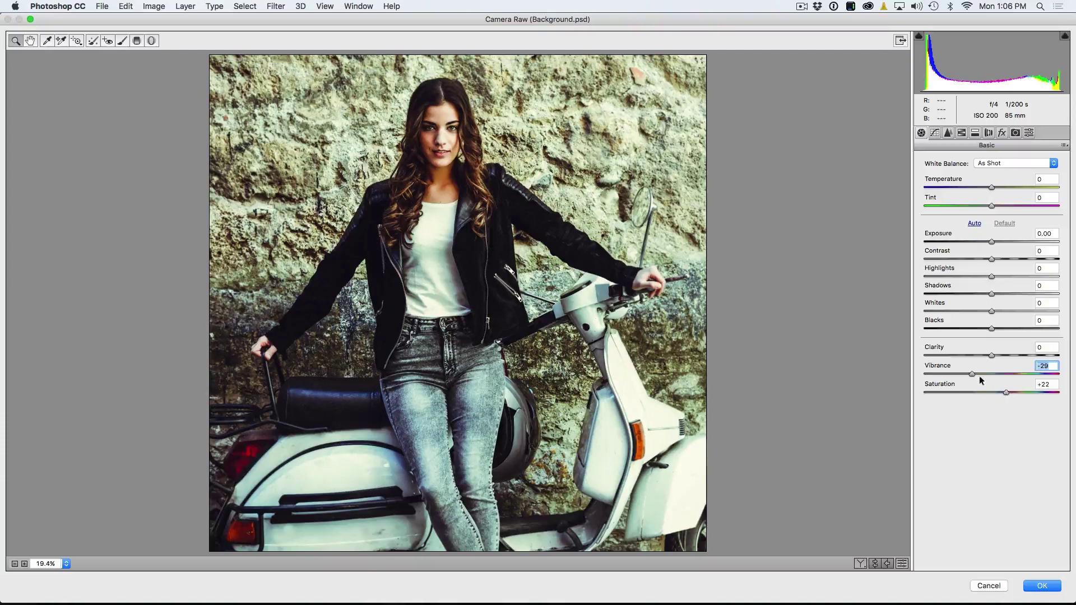
pyautogui.moveTo(973, 375); pyautogui.dragTo(1004, 388)
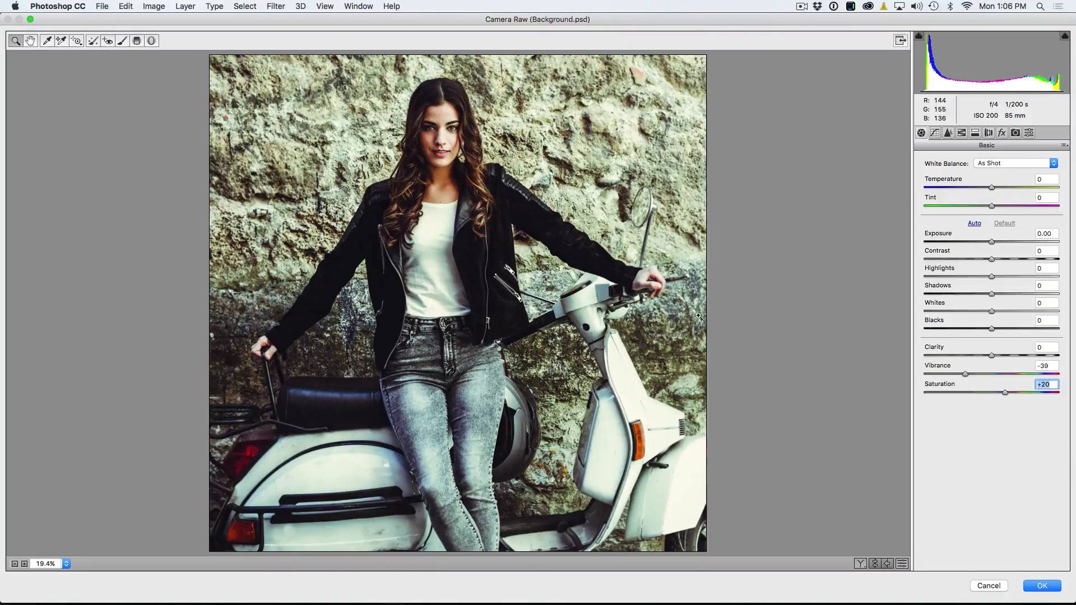
pyautogui.moveTo(993, 328)
pyautogui.mouseDown()
pyautogui.moveTo(1060, 329)
pyautogui.moveTo(993, 335)
pyautogui.mouseUp()
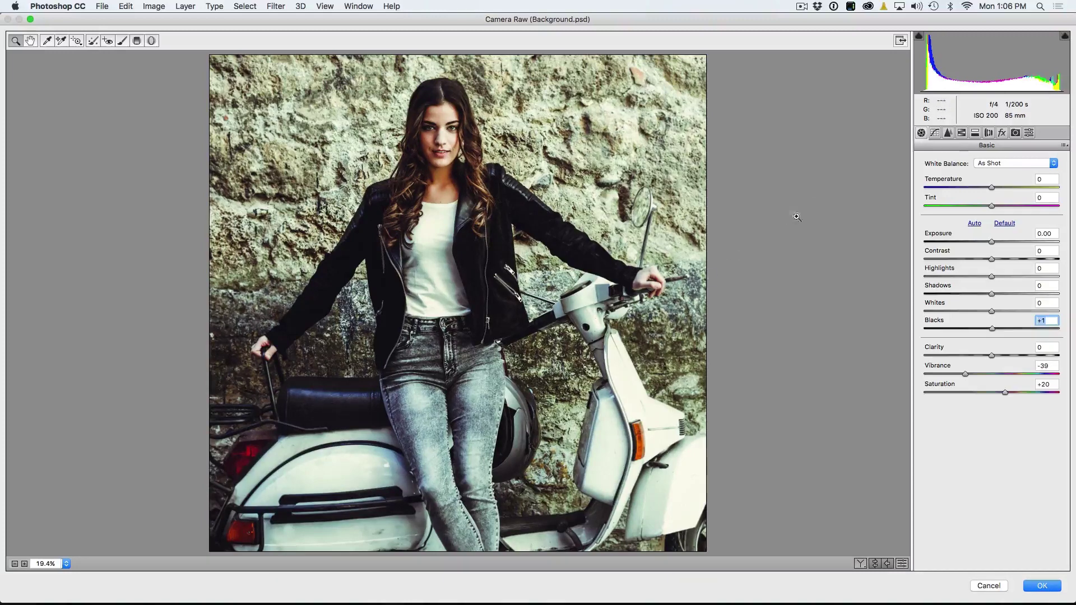
# Step: Add a Highlight Priority post-crop vignette with Amount -100, Feather 0, Roundness -95 and Midpoint 36
pyautogui.click(1003, 133)
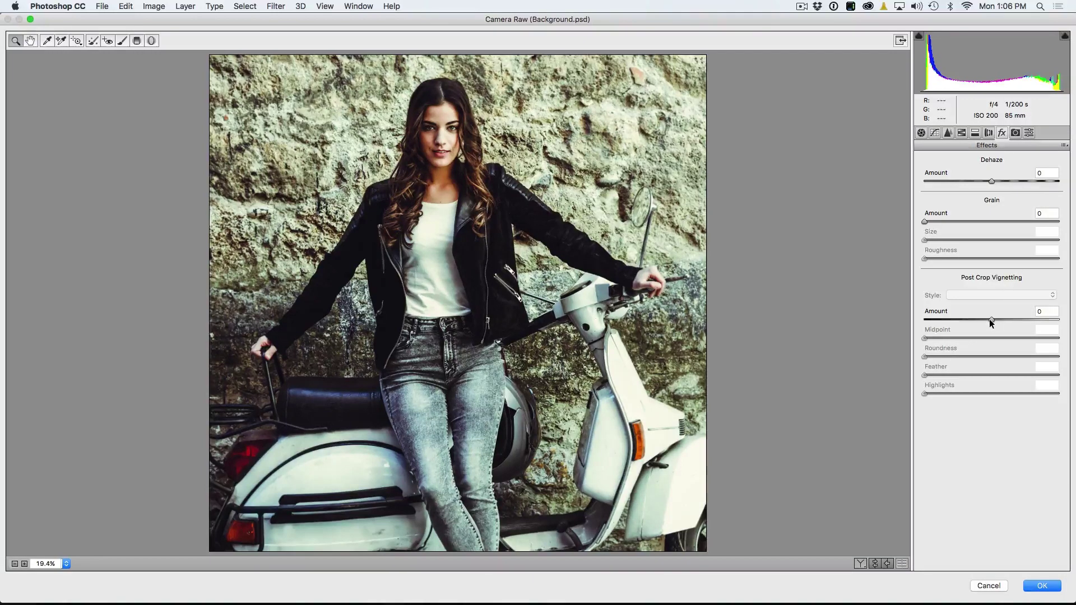
pyautogui.moveTo(990, 318); pyautogui.dragTo(913, 319)
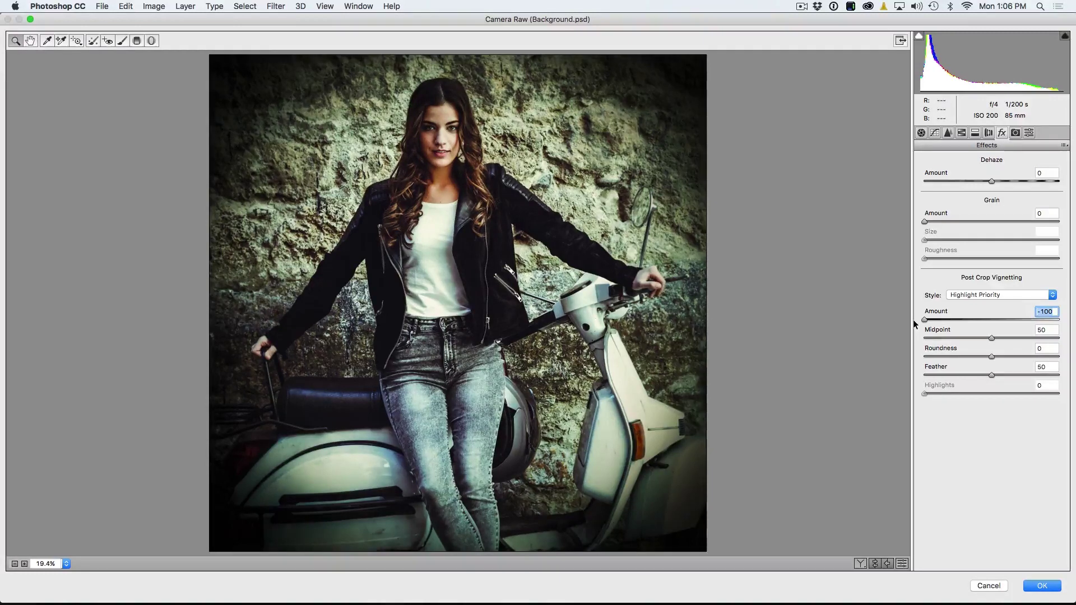
pyautogui.click(980, 295)
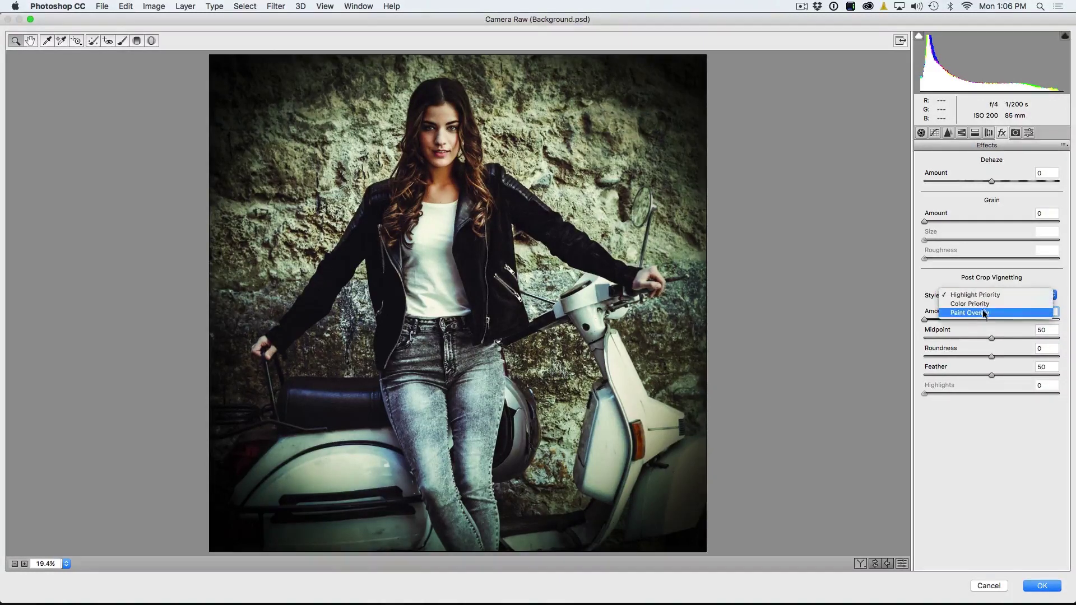
pyautogui.click(981, 294)
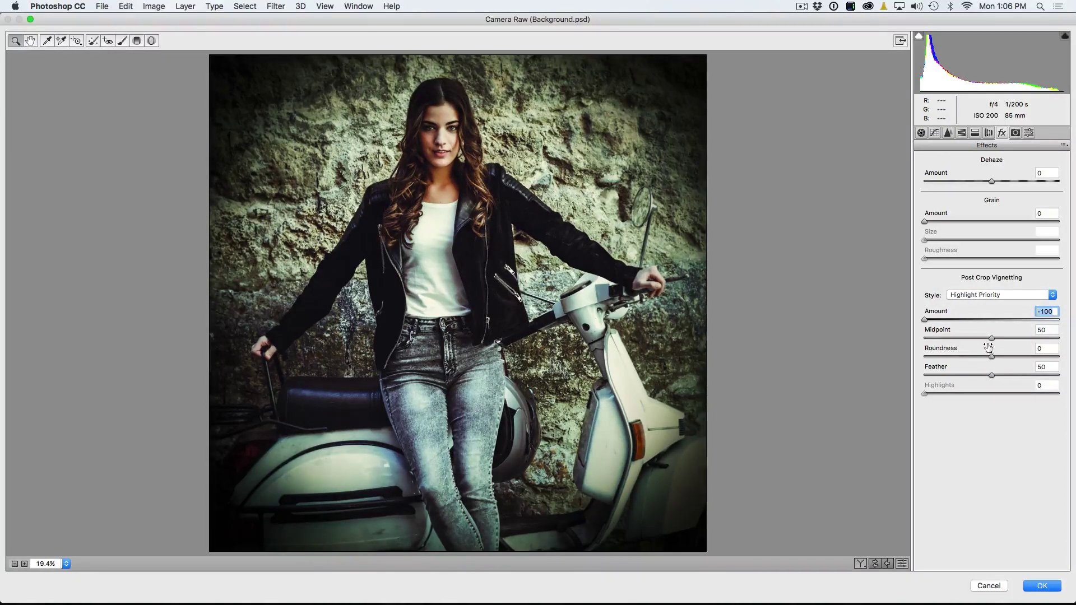
pyautogui.moveTo(992, 375); pyautogui.dragTo(920, 374)
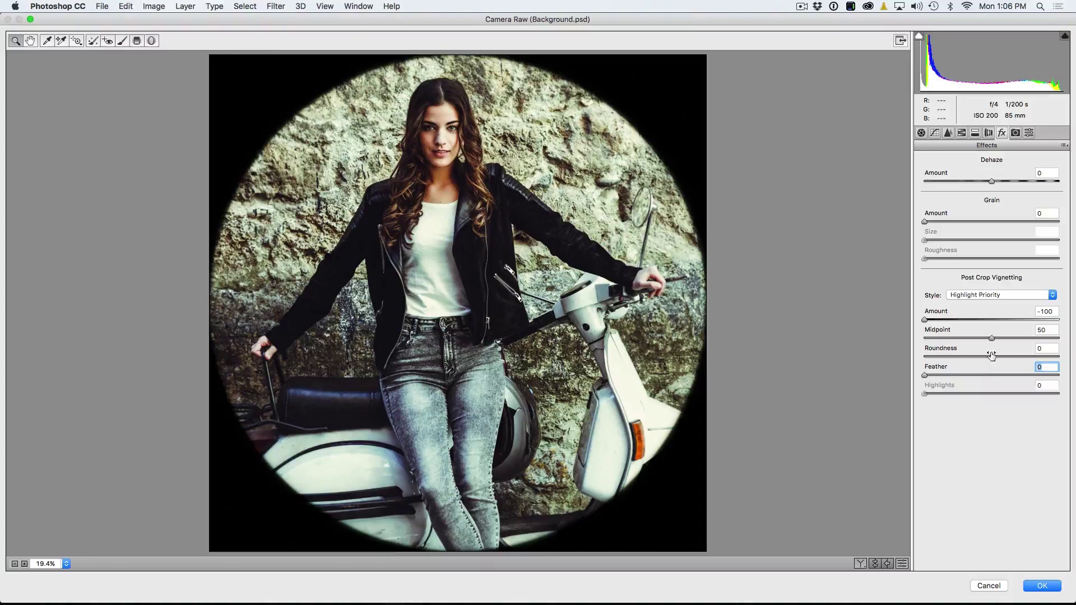
pyautogui.moveTo(991, 354); pyautogui.dragTo(928, 357)
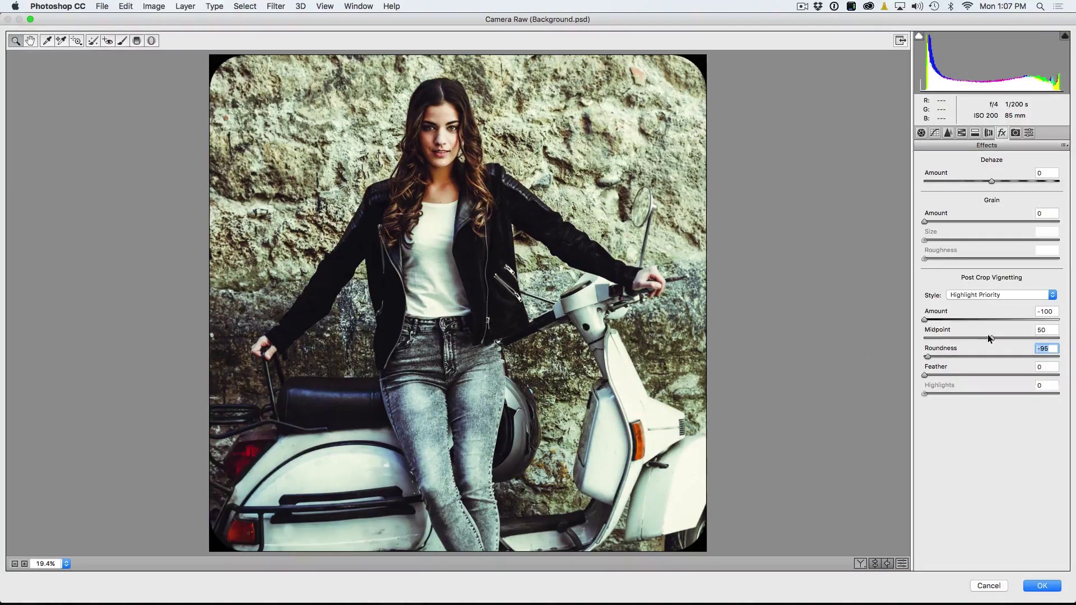
pyautogui.moveTo(990, 336); pyautogui.dragTo(970, 339)
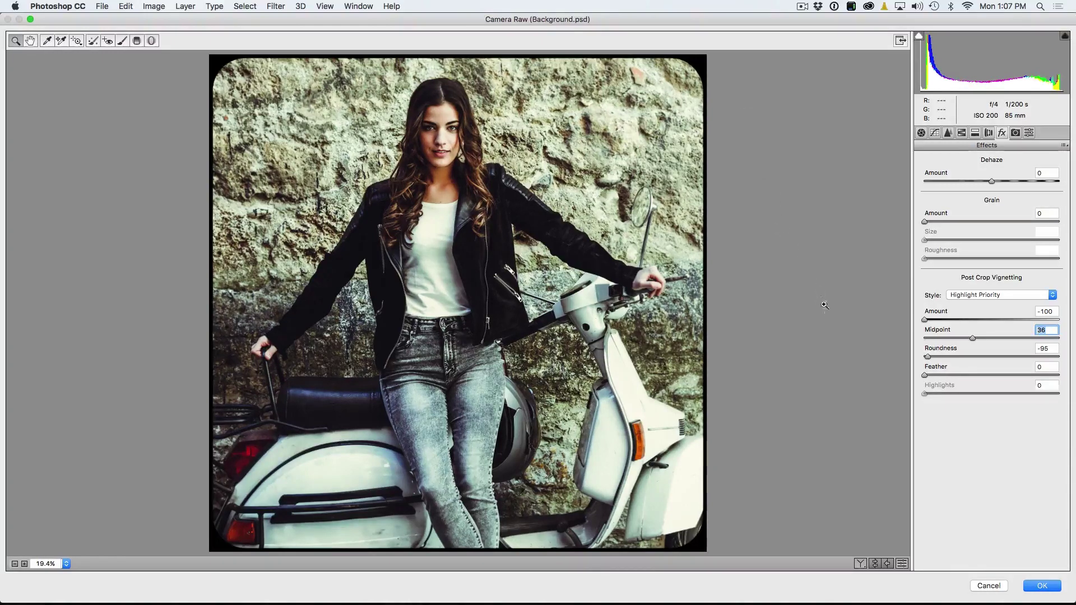
# Step: Soften the vignette to Feather 28, Amount -72 and Midpoint 26, and return to the basic adjustments
pyautogui.moveTo(925, 375); pyautogui.dragTo(962, 375)
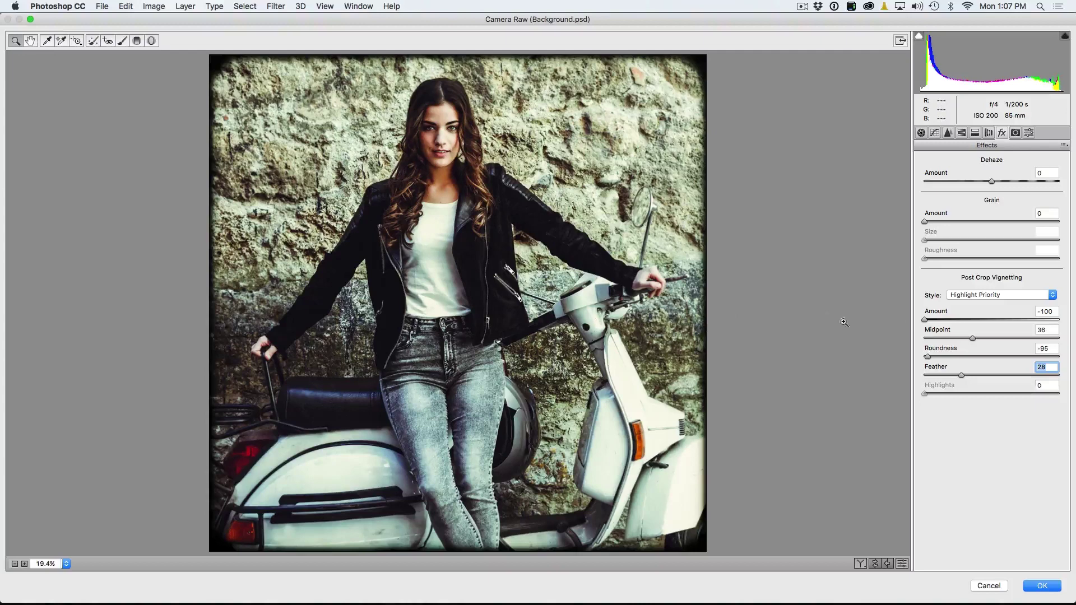
pyautogui.moveTo(925, 319); pyautogui.dragTo(958, 335)
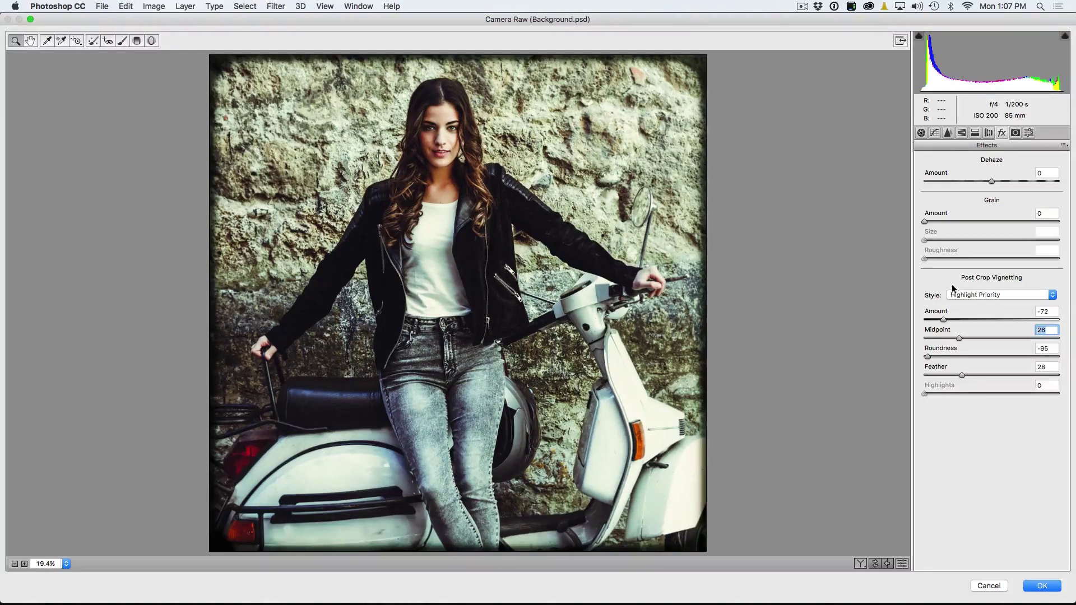
pyautogui.click(921, 133)
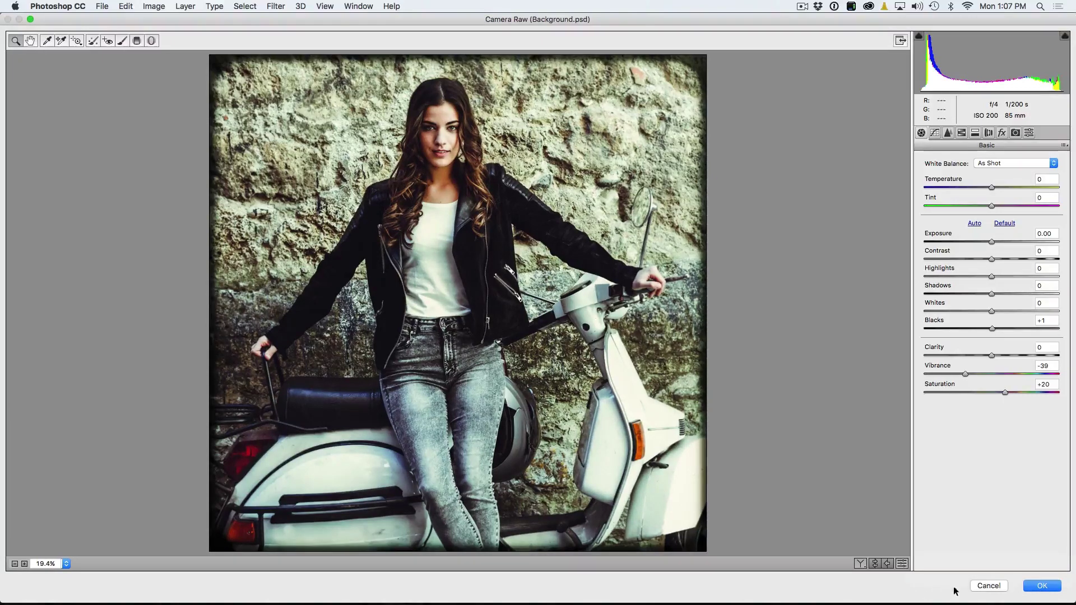
# Step: Apply the Camera Raw filter and toggle the Color Fill 1 Smart Object to compare it with the original
pyautogui.click(1040, 586)
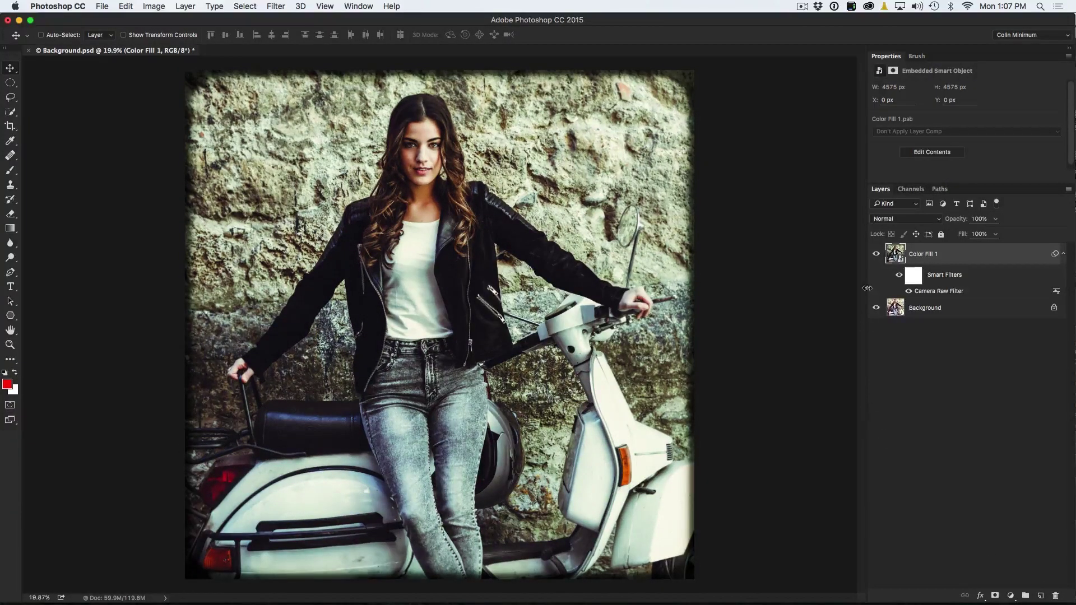
pyautogui.click(877, 255)
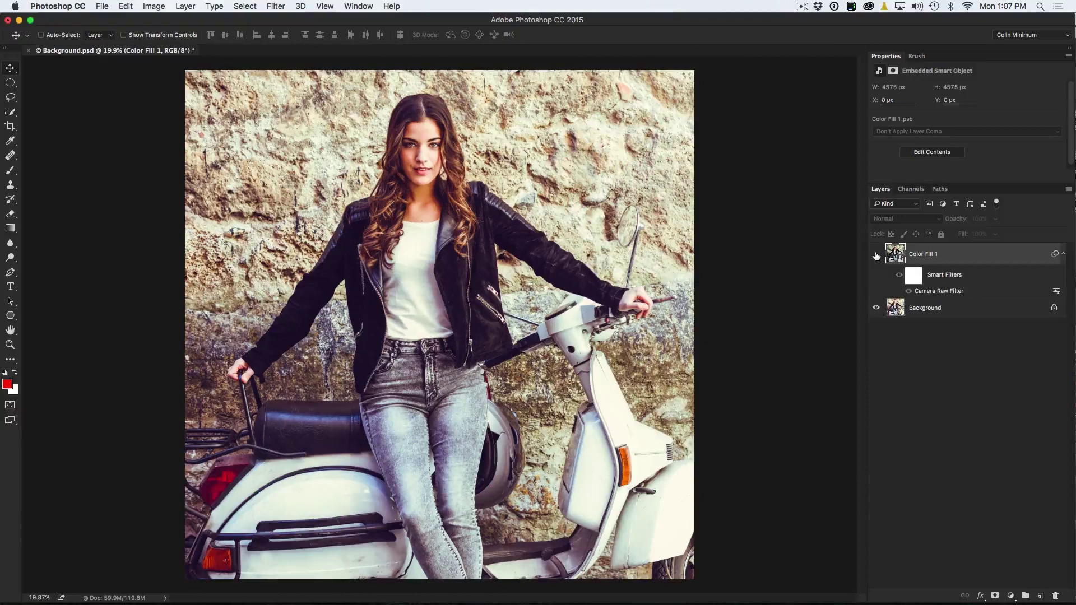
pyautogui.click(877, 255)
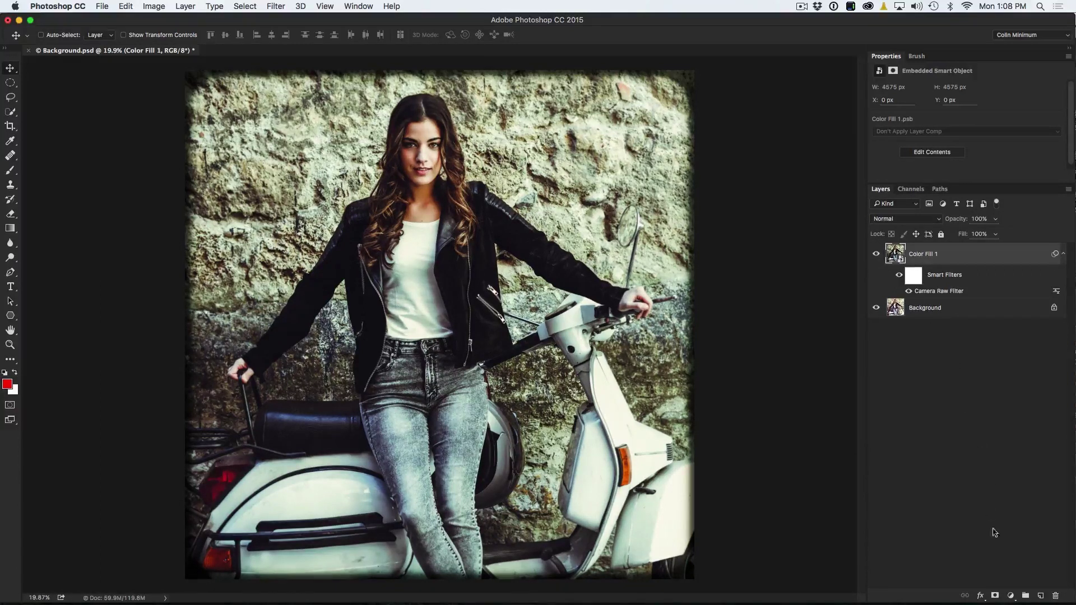
# Step: Add a new empty layer above the Smart Object and set up a soft round brush at 1100 px with 0% hardness
pyautogui.click(1040, 596)
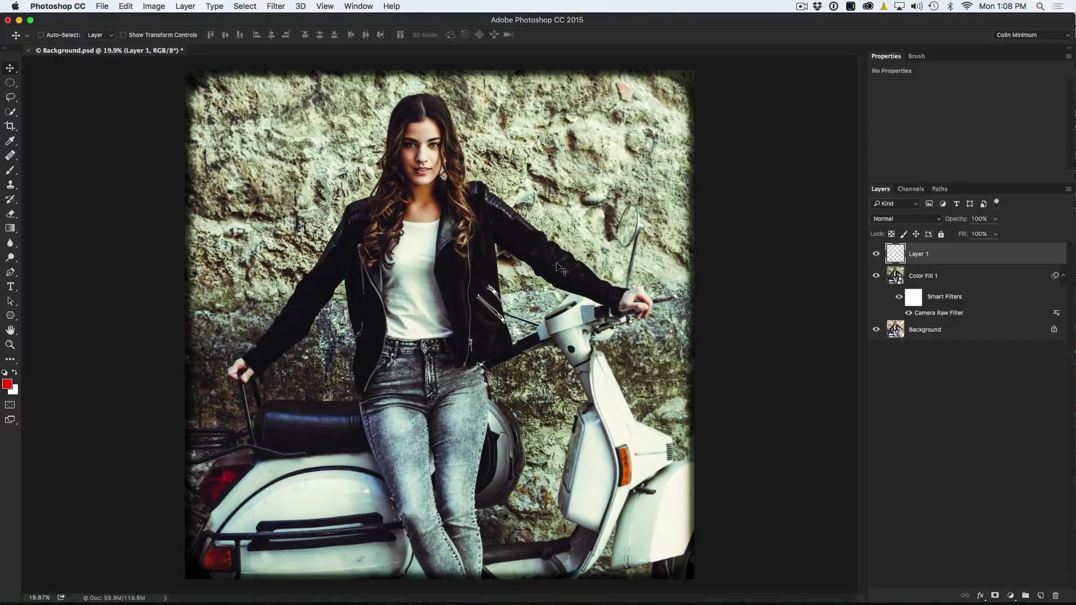
pyautogui.scroll(-3, 561, 268)
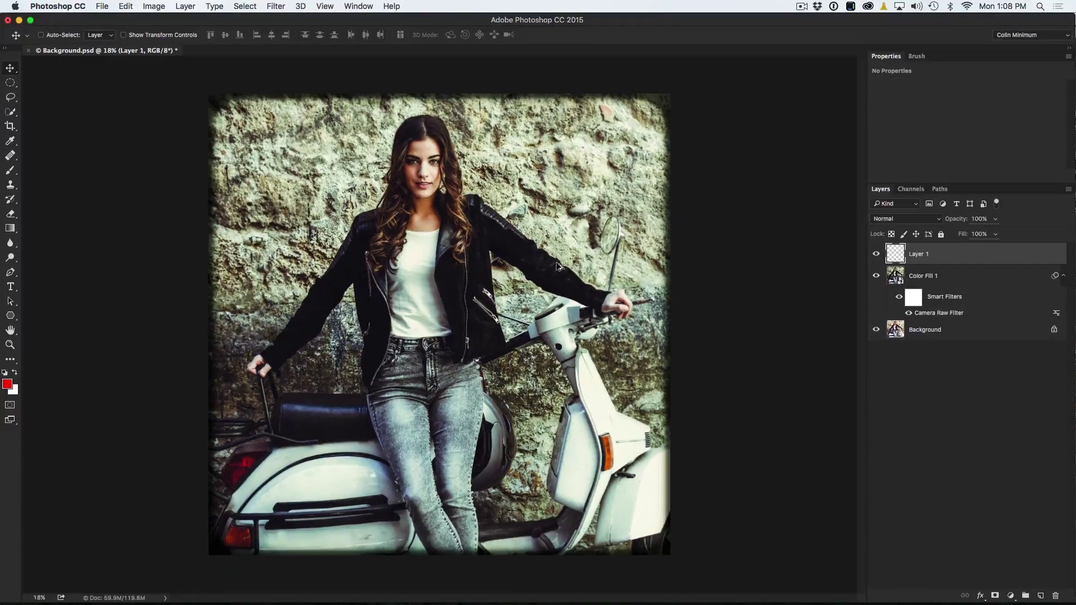
pyautogui.scroll(-1, 558, 267)
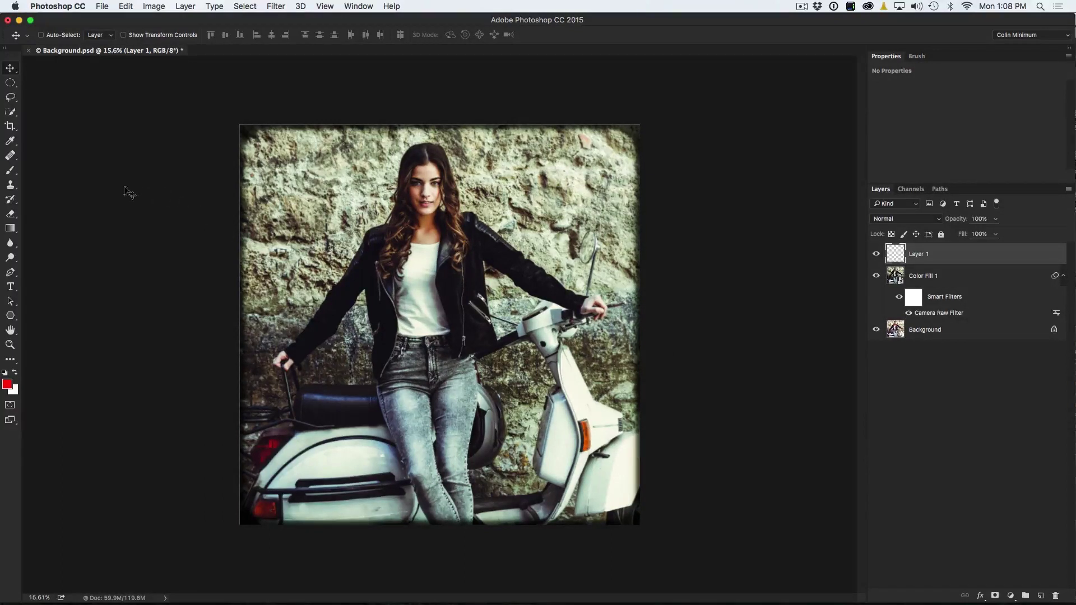
pyautogui.press('b')
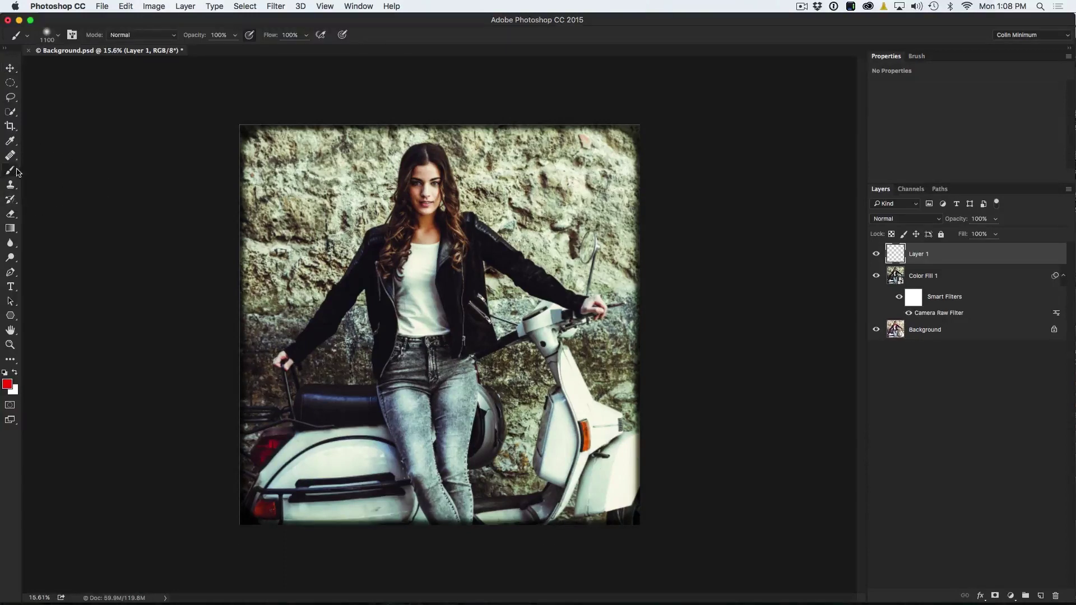
pyautogui.click(58, 37)
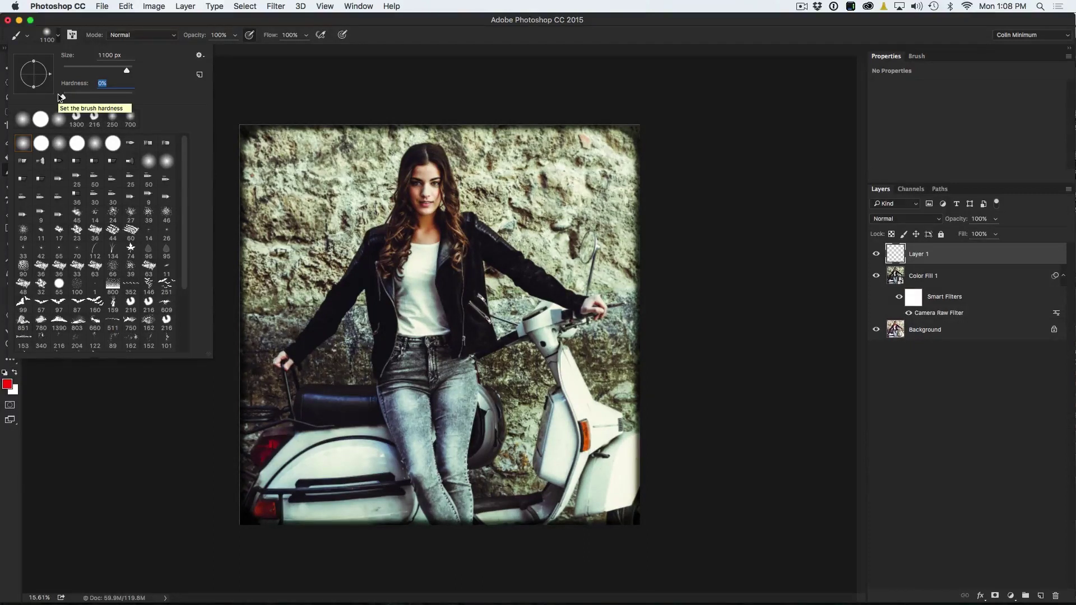
pyautogui.click(762, 224)
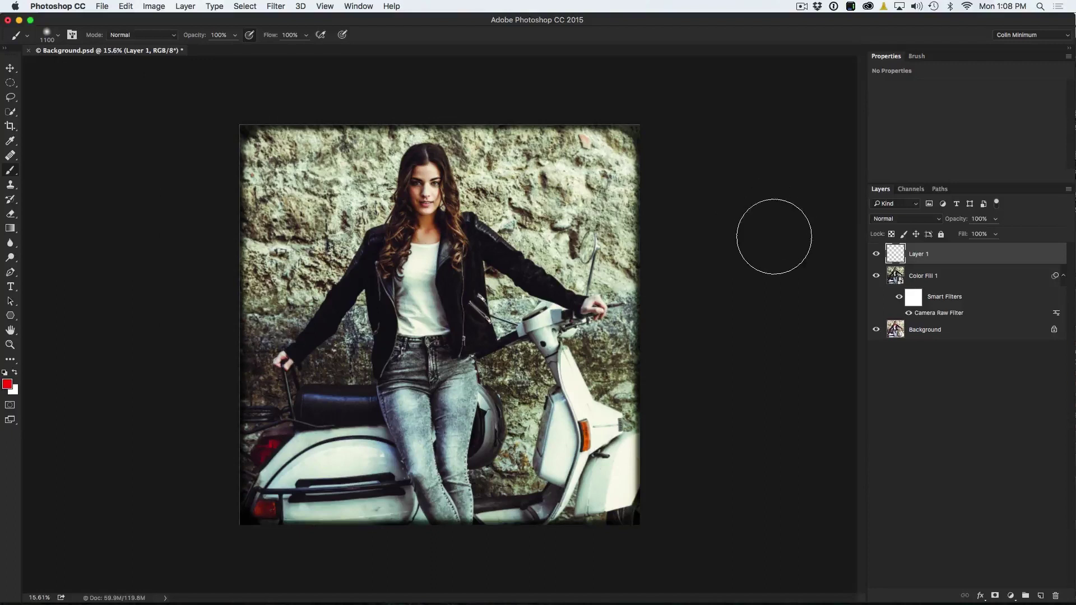
# Step: Set the foreground colour to pure red (ff0000), enlarge the brush to 1300 px and paint down the image's left edge on Layer 1
pyautogui.click(8, 384)
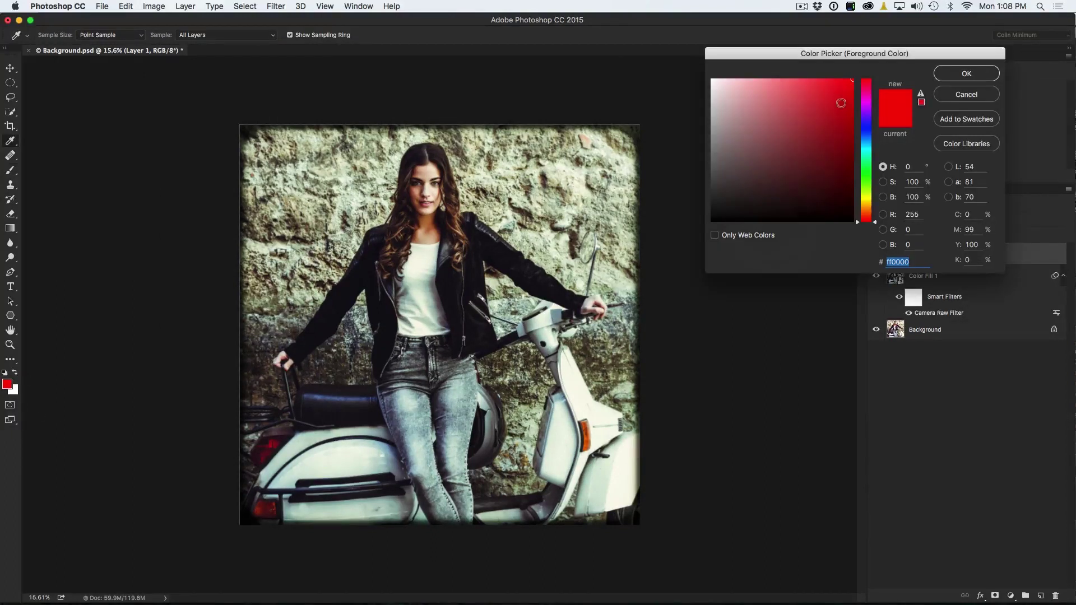
pyautogui.click(852, 81)
pyautogui.click(961, 77)
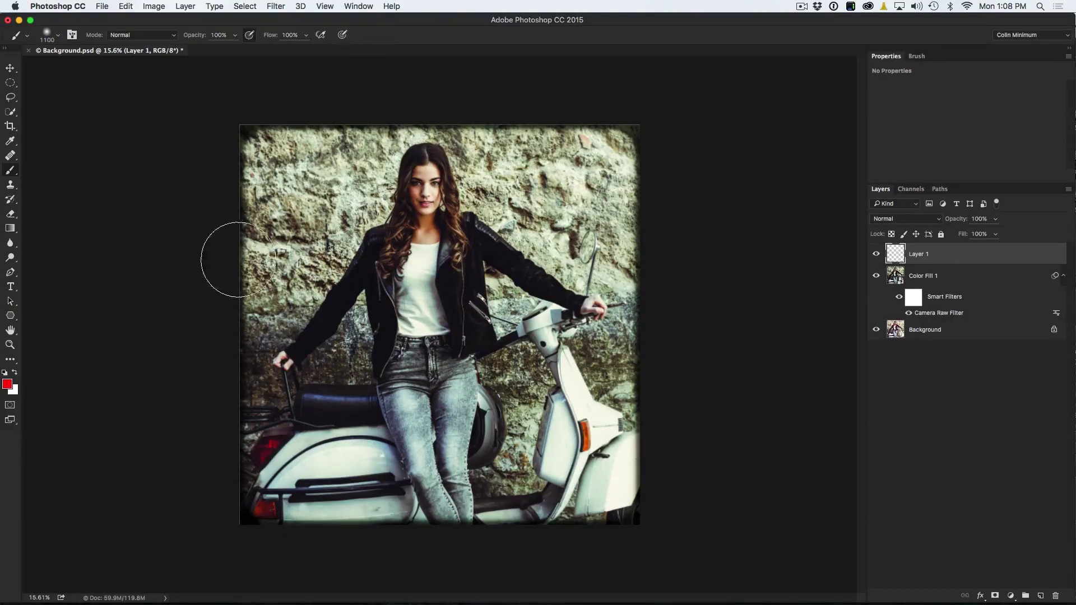
pyautogui.press(']')
pyautogui.press(']')
pyautogui.moveTo(195, 152)
pyautogui.mouseDown()
pyautogui.moveTo(280, 138)
pyautogui.moveTo(232, 158)
pyautogui.moveTo(287, 202)
pyautogui.moveTo(205, 249)
pyautogui.moveTo(252, 299)
pyautogui.moveTo(232, 314)
pyautogui.moveTo(251, 328)
pyautogui.moveTo(219, 356)
pyautogui.moveTo(221, 398)
pyautogui.moveTo(260, 418)
pyautogui.moveTo(242, 548)
pyautogui.moveTo(356, 512)
pyautogui.moveTo(246, 496)
pyautogui.moveTo(243, 341)
pyautogui.moveTo(257, 189)
pyautogui.moveTo(198, 432)
pyautogui.moveTo(242, 487)
pyautogui.mouseUp()
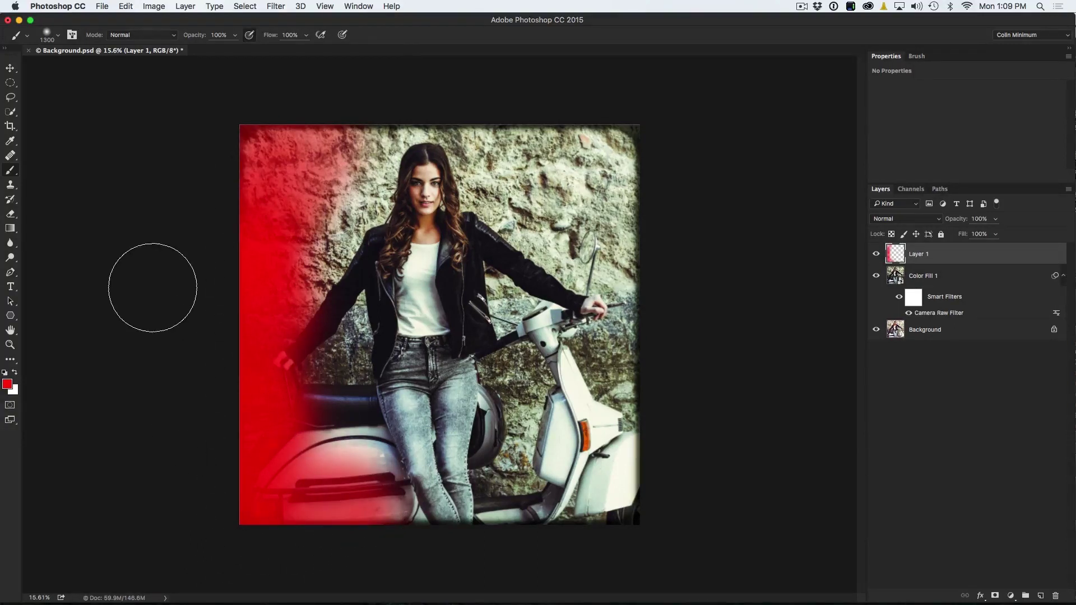
# Step: Paint soft red light leaks along the image's lower and middle right edge, undoing the stroke at the upper right corner
pyautogui.moveTo(671, 436)
pyautogui.mouseDown()
pyautogui.moveTo(640, 473)
pyautogui.moveTo(657, 527)
pyautogui.mouseUp()
pyautogui.moveTo(643, 158); pyautogui.dragTo(649, 140)
pyautogui.press('super+z')
pyautogui.moveTo(668, 245)
pyautogui.mouseDown()
pyautogui.moveTo(678, 270)
pyautogui.moveTo(670, 332)
pyautogui.moveTo(694, 357)
pyautogui.mouseUp()
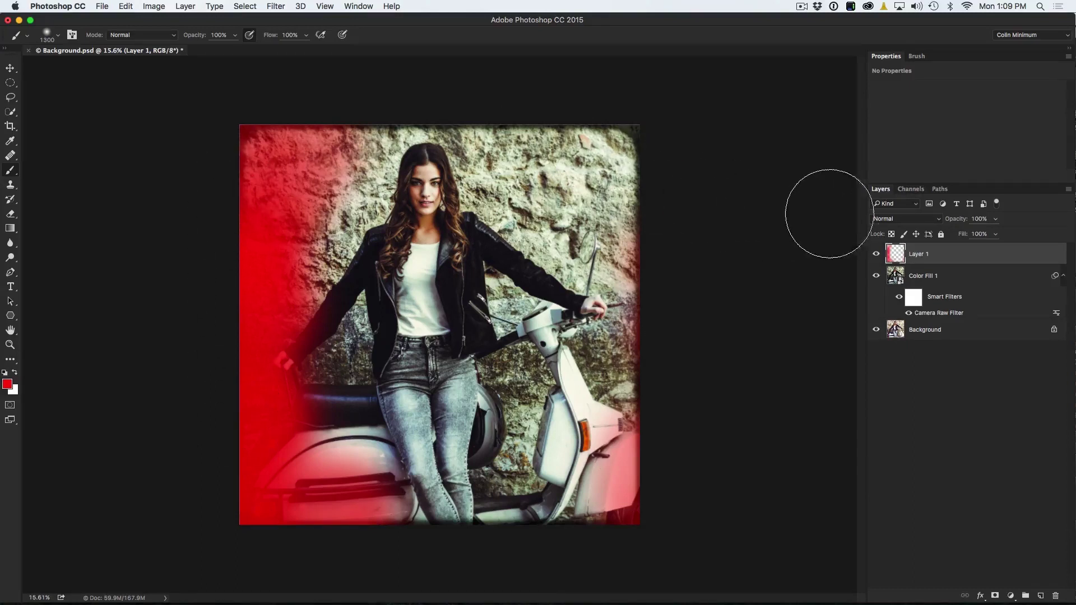
# Step: Try the Color and Hard Light blend modes on the red paint layer and settle on Soft Light
pyautogui.click(889, 219)
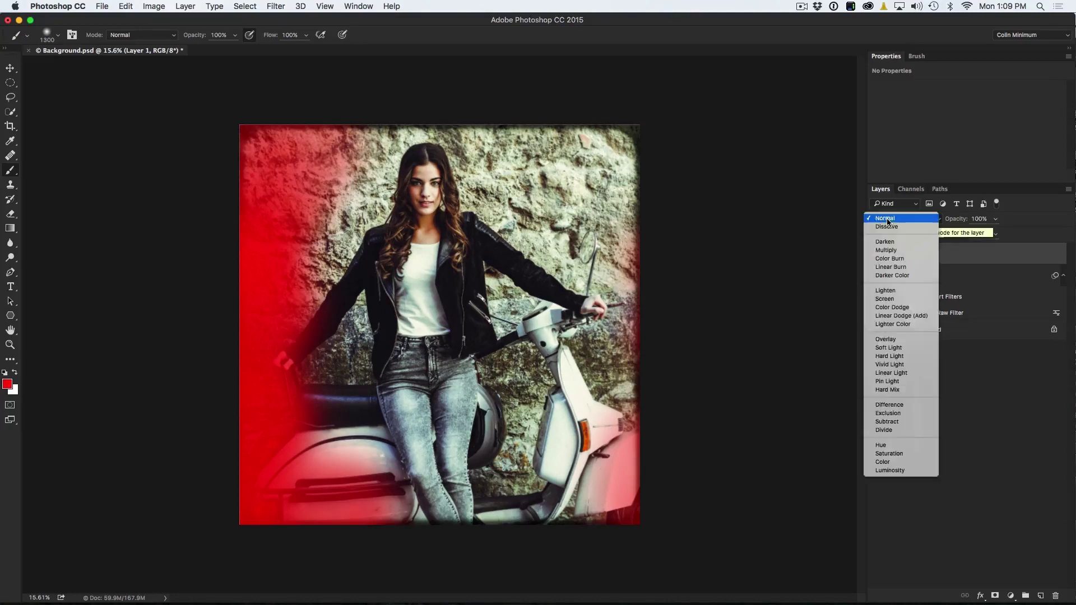
pyautogui.click(901, 461)
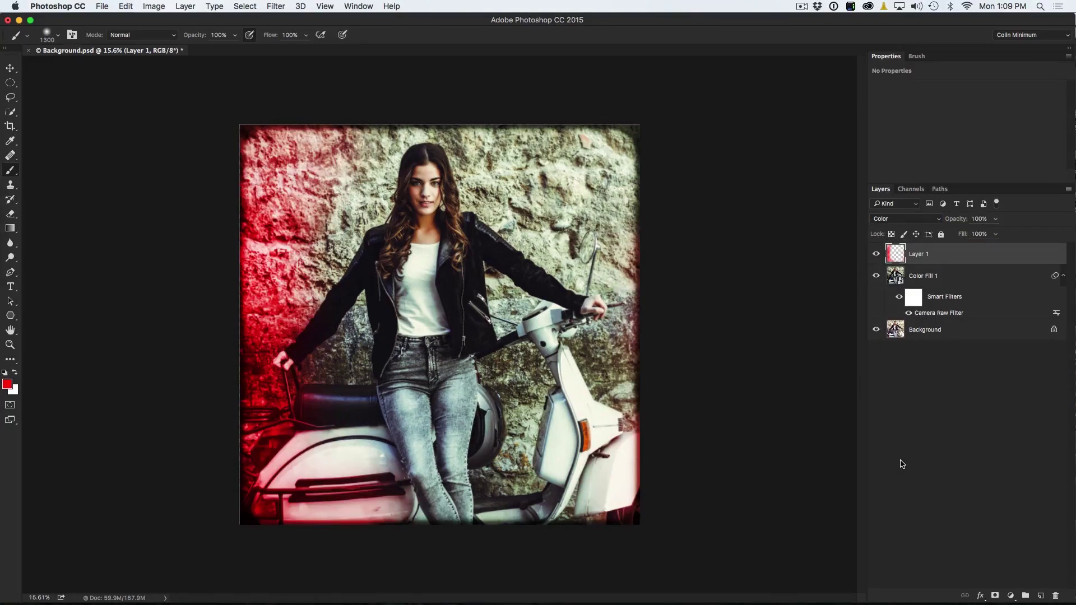
pyautogui.click(902, 220)
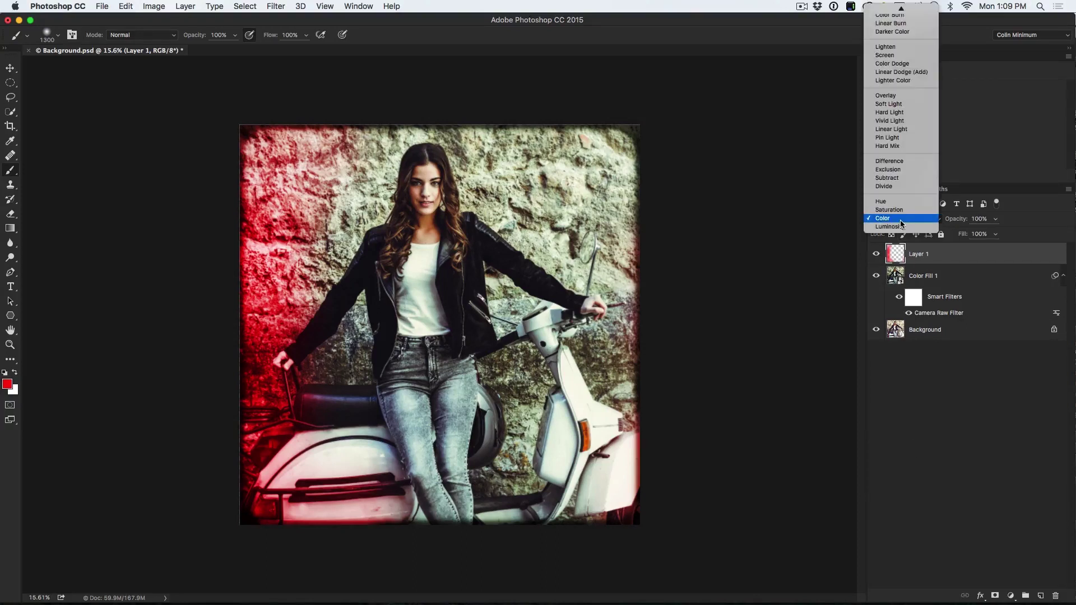
pyautogui.click(904, 108)
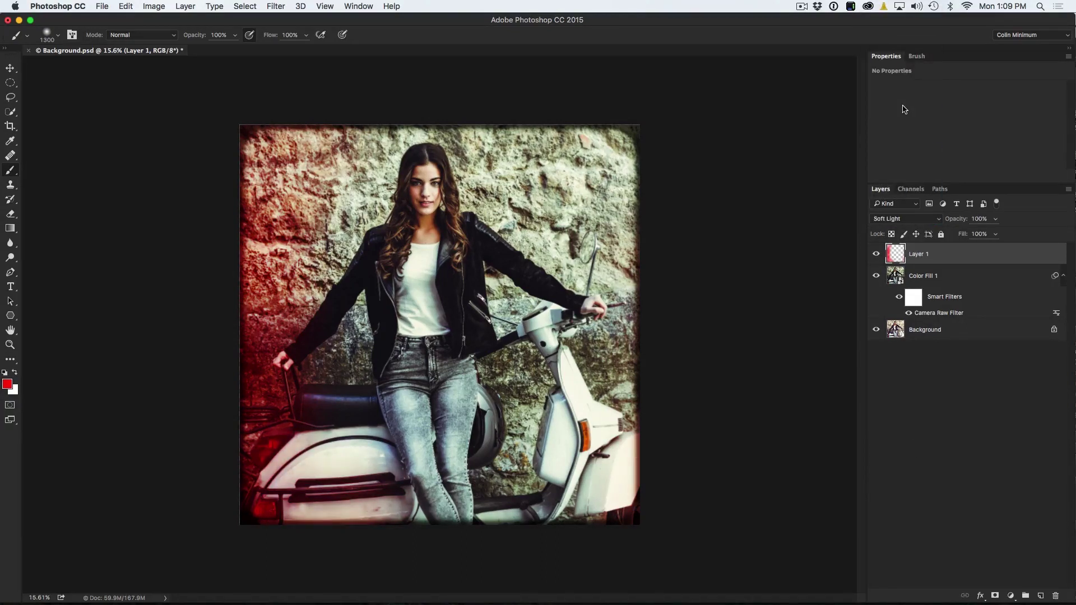
pyautogui.click(912, 220)
pyautogui.click(911, 227)
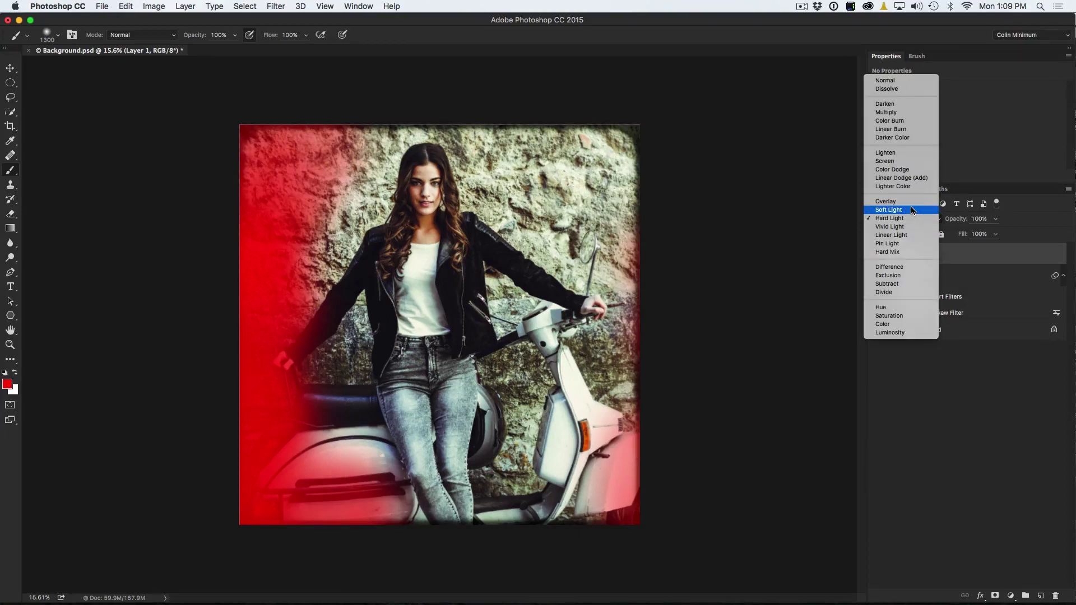
pyautogui.click(910, 209)
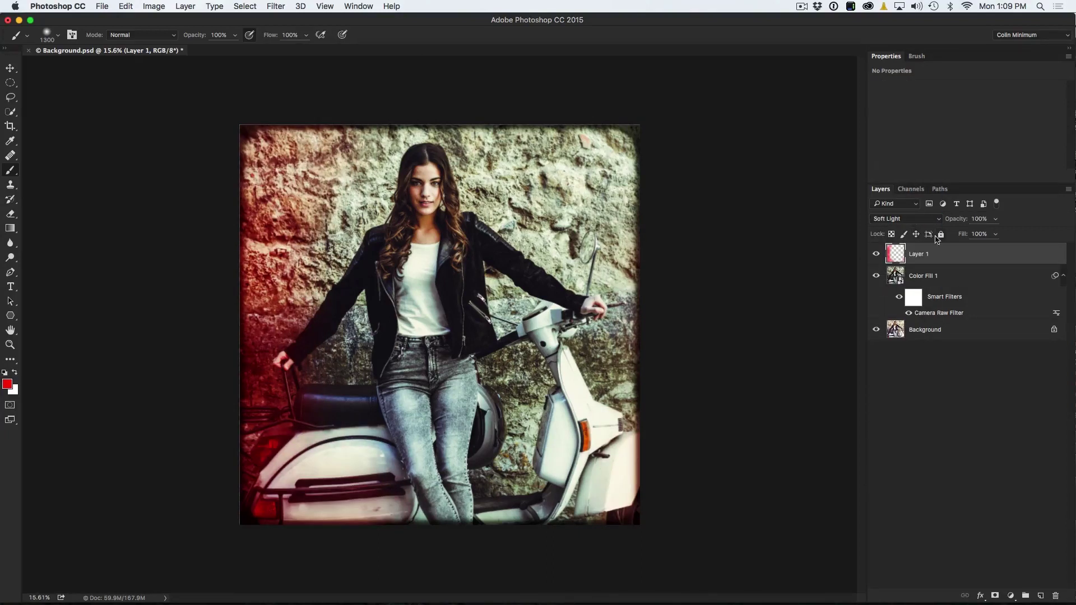
# Step: Lower Layer 1's opacity to 79% and toggle its visibility to compare the image with and without the red tint
pyautogui.moveTo(957, 221); pyautogui.dragTo(947, 222)
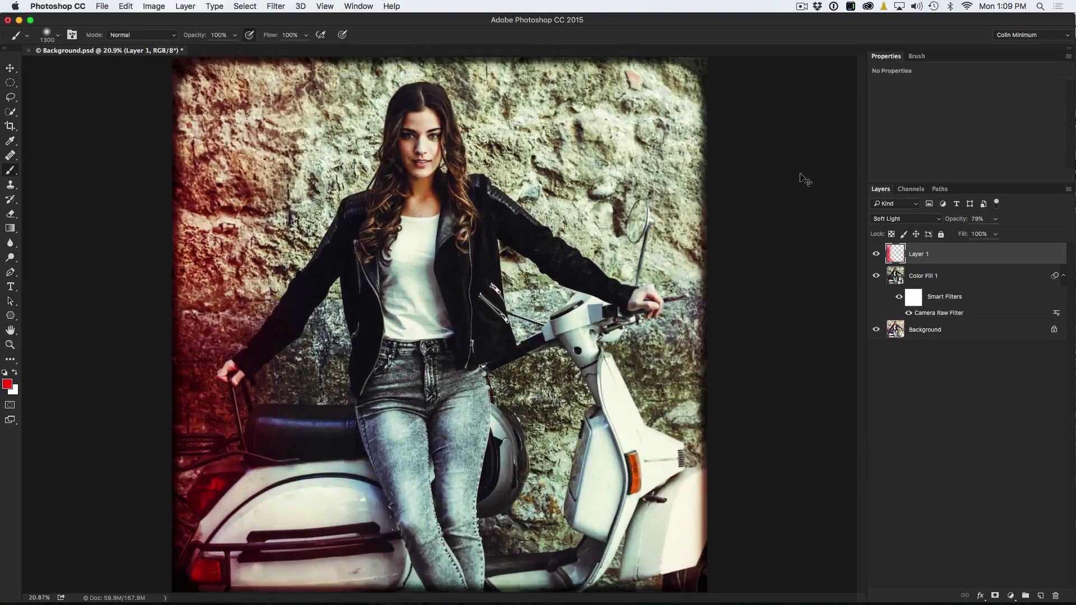
pyautogui.click(10, 68)
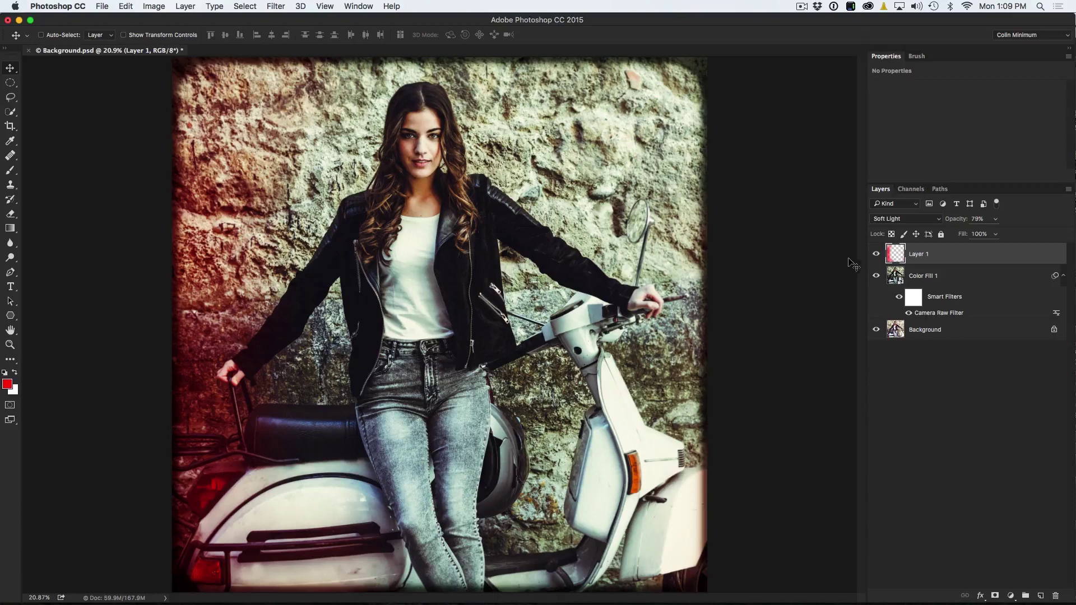
pyautogui.moveTo(876, 256)
pyautogui.mouseDown()
pyautogui.moveTo(879, 278)
pyautogui.moveTo(875, 256)
pyautogui.mouseUp()
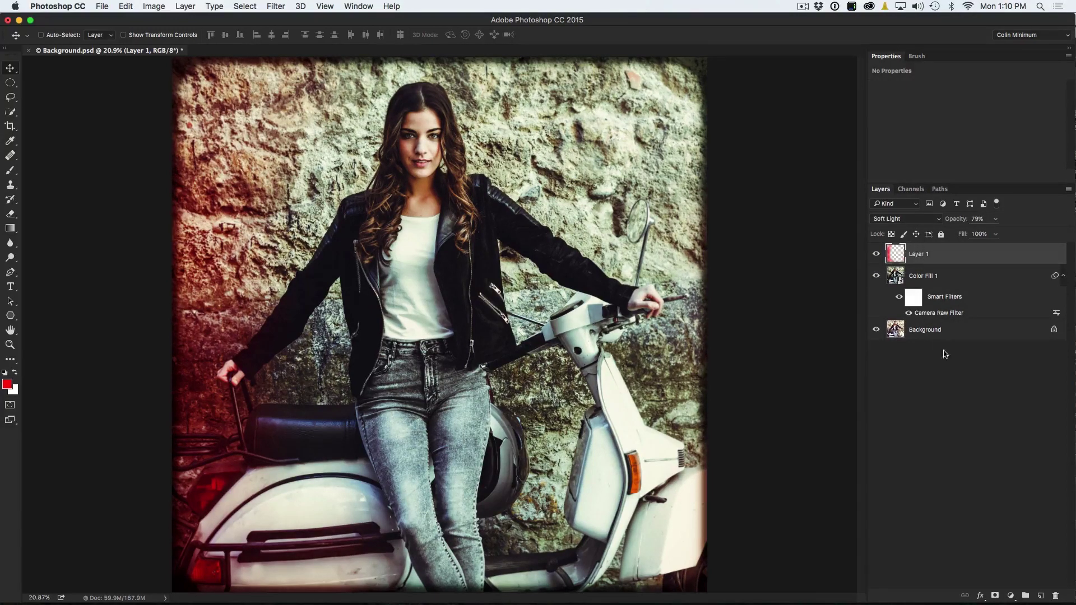
# Step: Add a Curves adjustment layer, raise the RGB curve's black point slightly to fade the shadows, and close the floating curve settings
pyautogui.click(1011, 596)
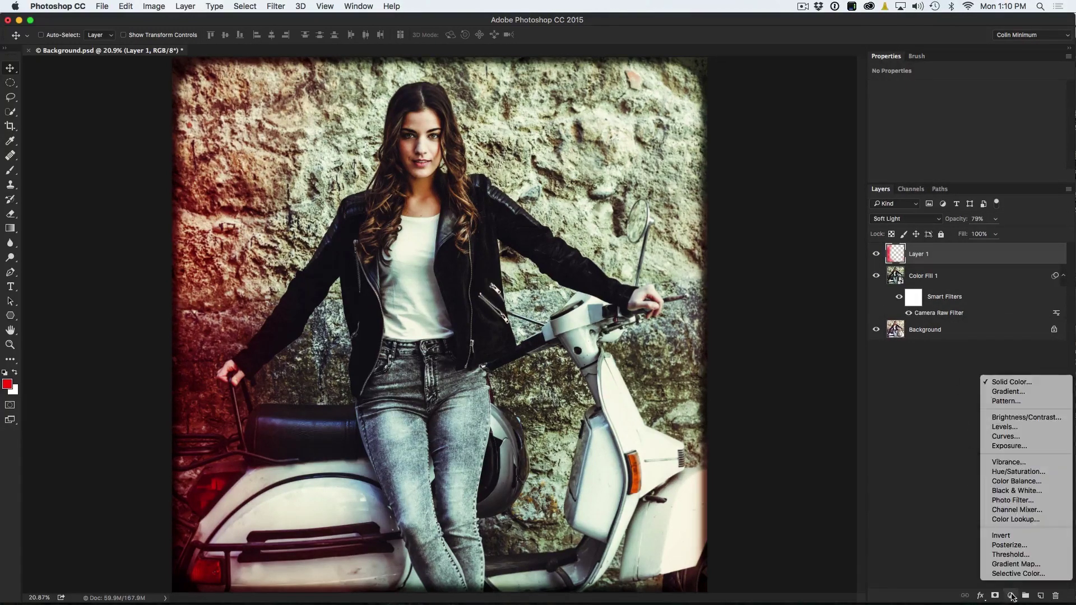
pyautogui.click(1017, 437)
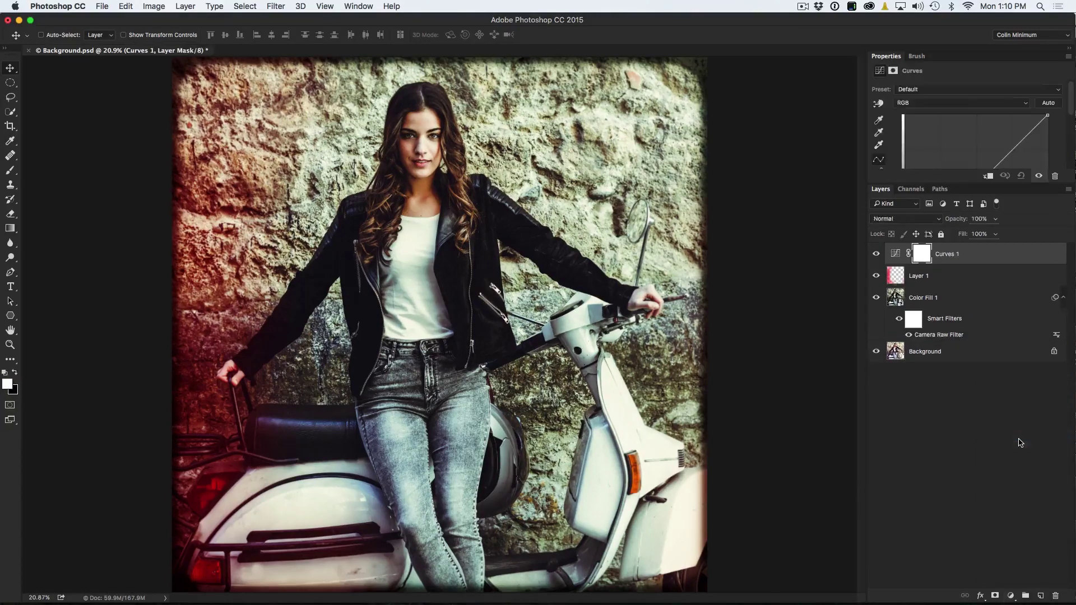
pyautogui.moveTo(897, 58); pyautogui.dragTo(703, 69)
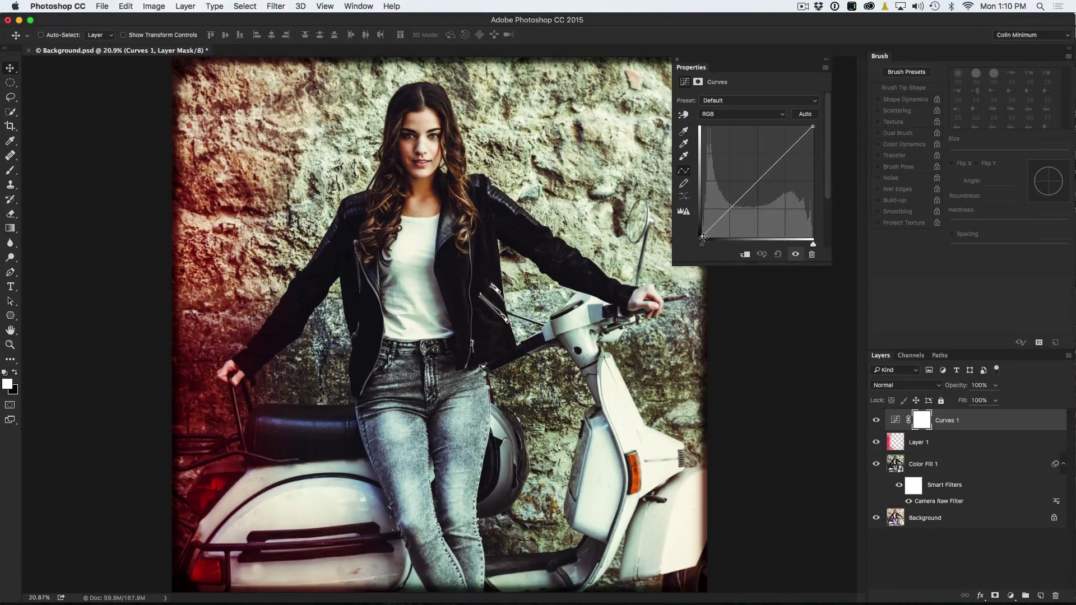
pyautogui.moveTo(702, 237); pyautogui.dragTo(701, 224)
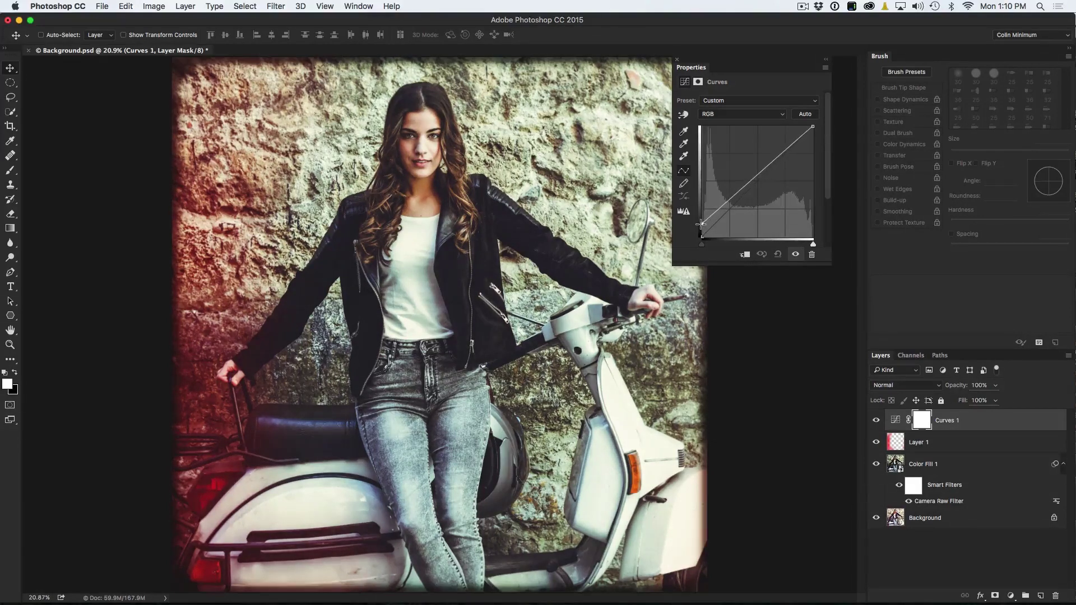
pyautogui.click(826, 59)
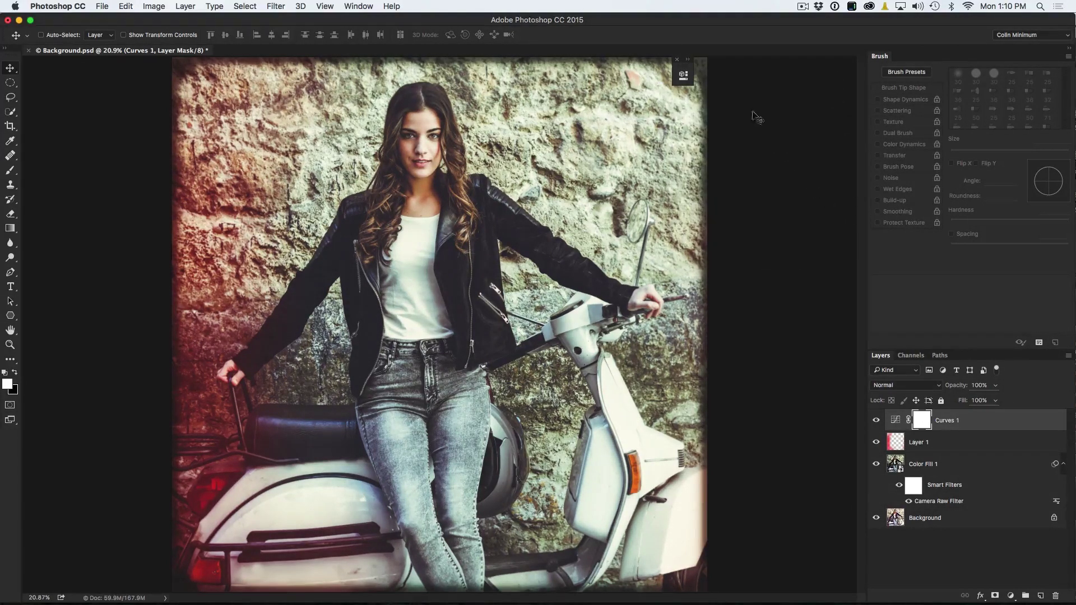
pyautogui.click(677, 60)
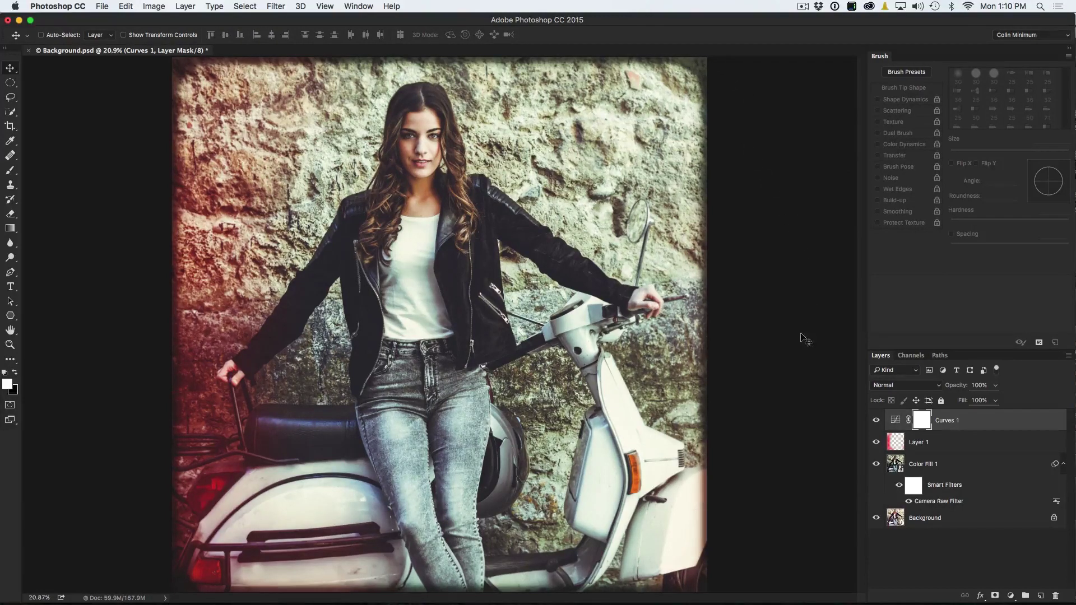
# Step: Move Layer 1 above the Curves 1 adjustment and toggle Curves 1 to compare the faded shadows
pyautogui.moveTo(900, 441); pyautogui.dragTo(900, 412)
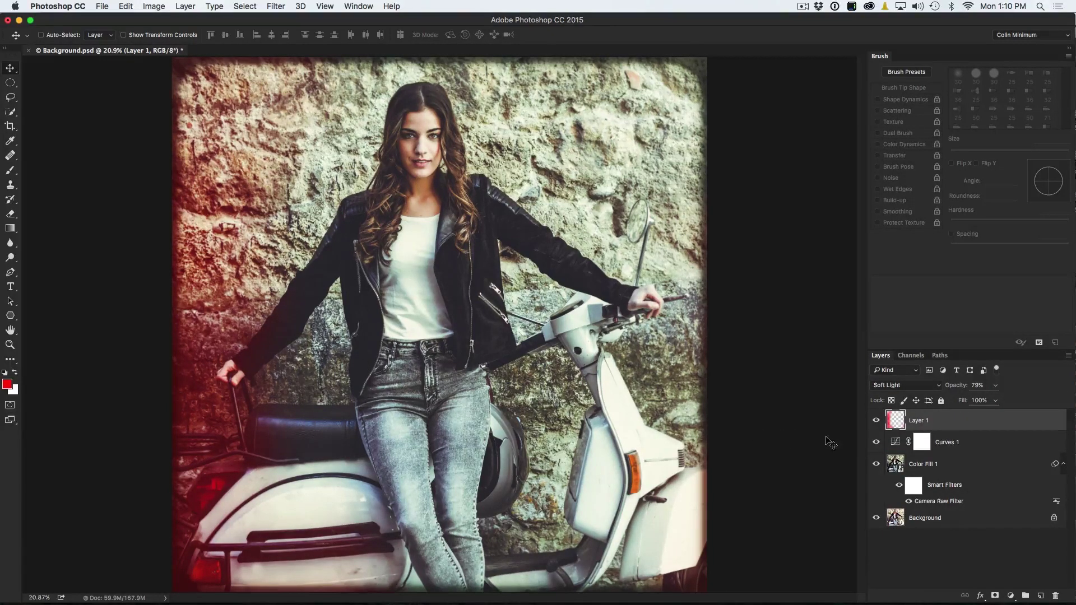
pyautogui.click(876, 442)
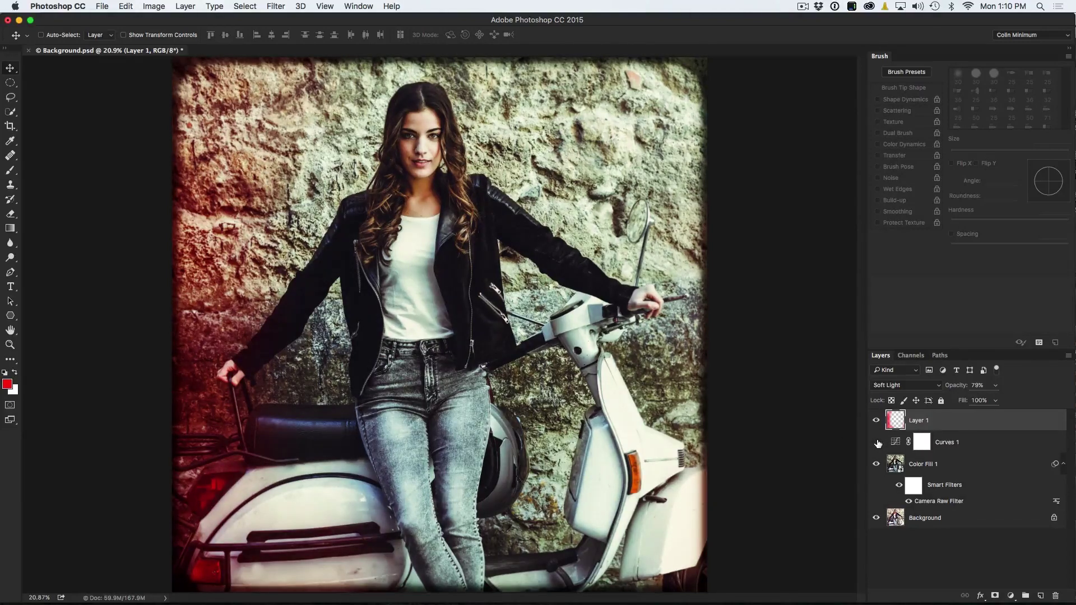
pyautogui.click(877, 442)
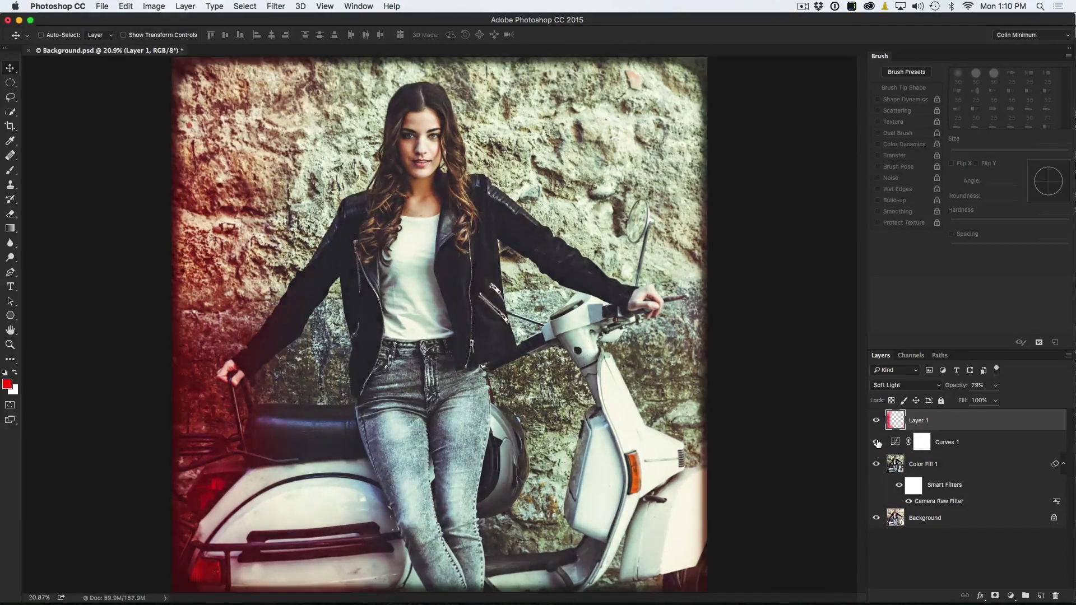